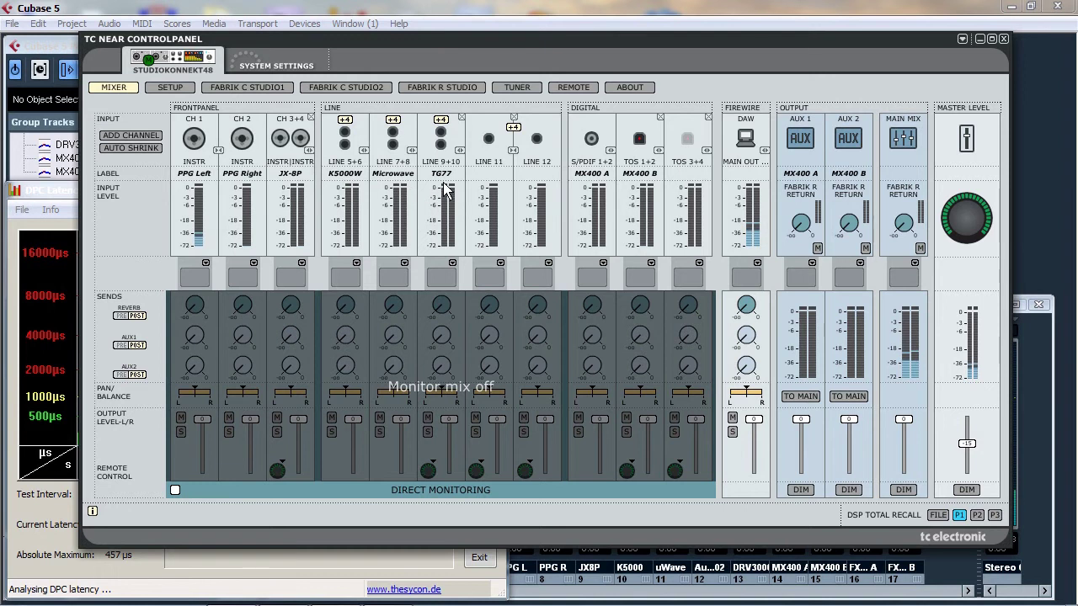
Keep the interface sample rate at 44.1 kHz in system settings, then return to the StudioKonnekt48 mixer.
left_click(277, 64)
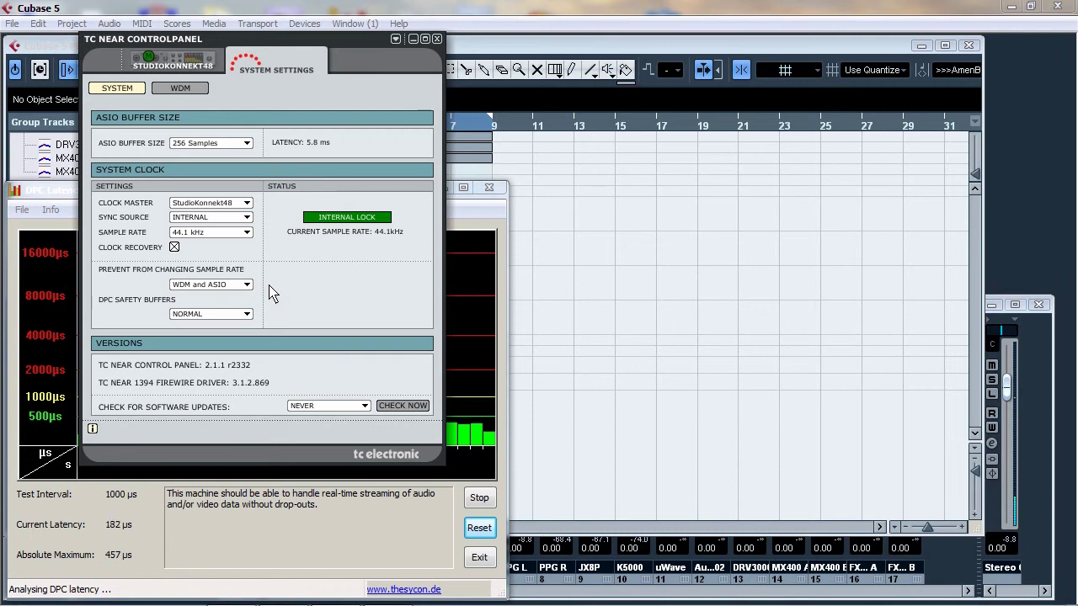
left_click(248, 235)
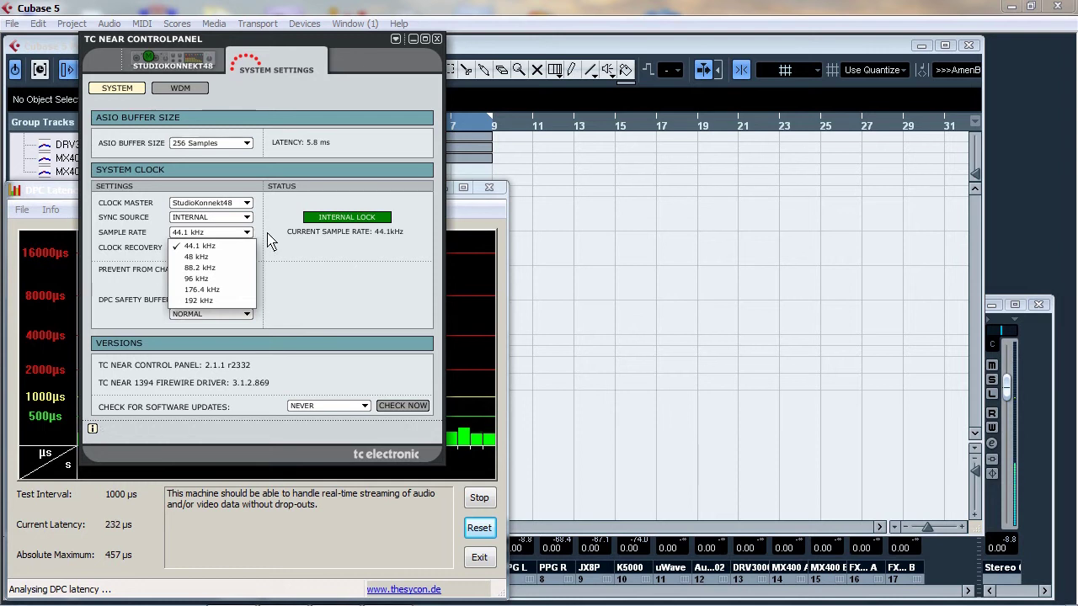
left_click(269, 242)
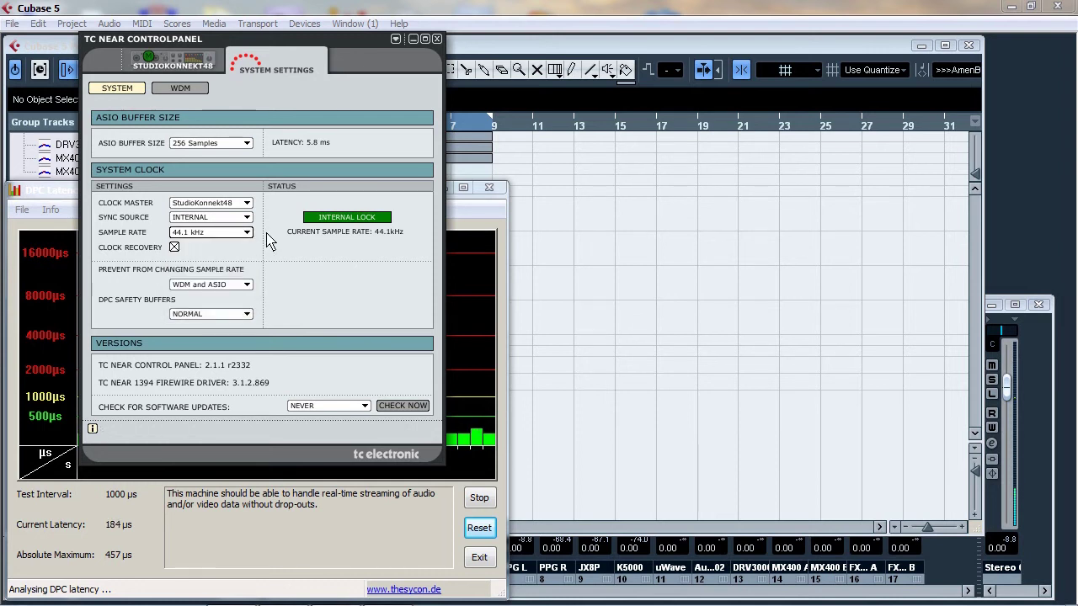
left_click(192, 66)
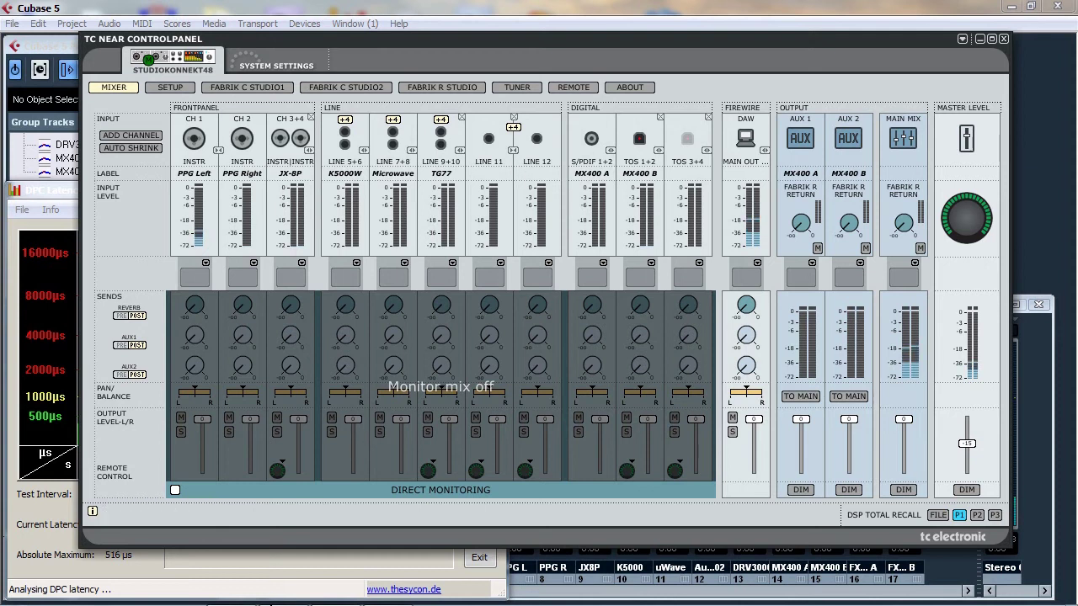
Bring the DPC Latency Checker window to the front.
left_click(264, 570)
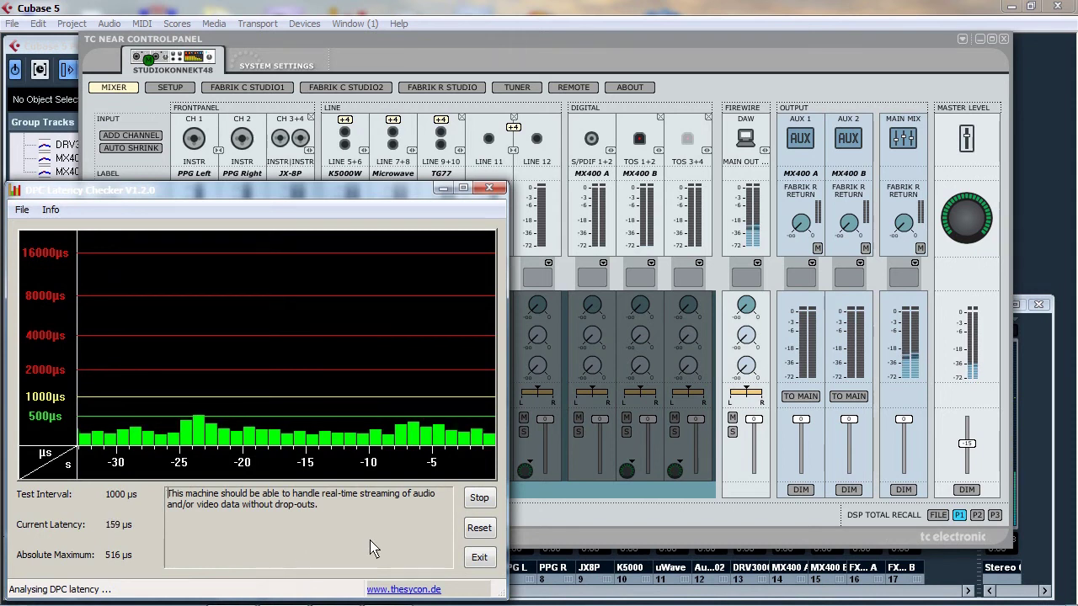
Reset the DPC absolute maximum latency, then switch to Cubase and step through tracks PPG to K5000.
left_click(479, 528)
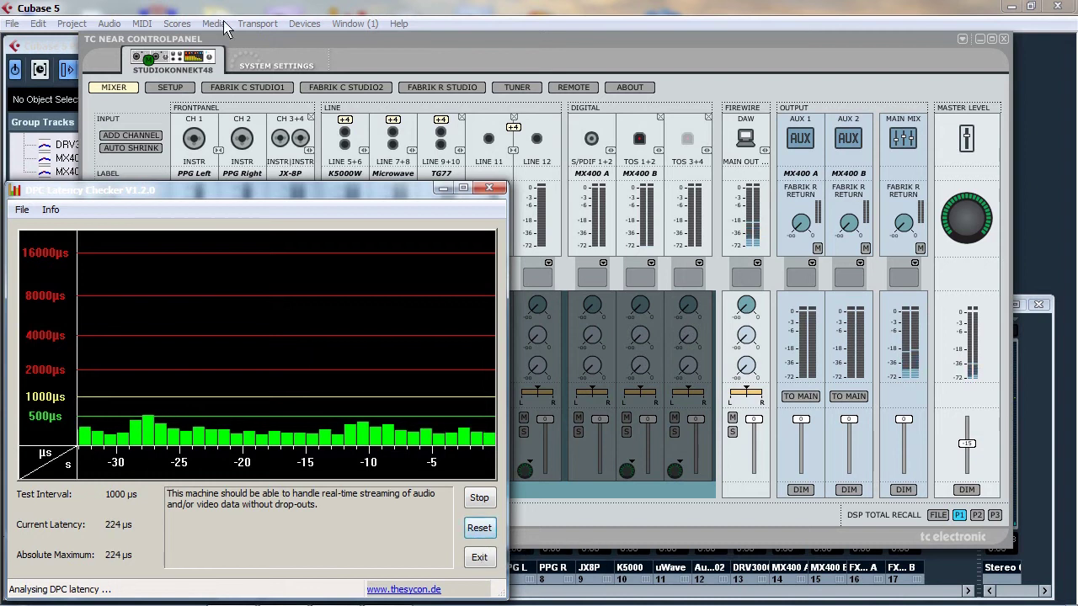
left_click(344, 10)
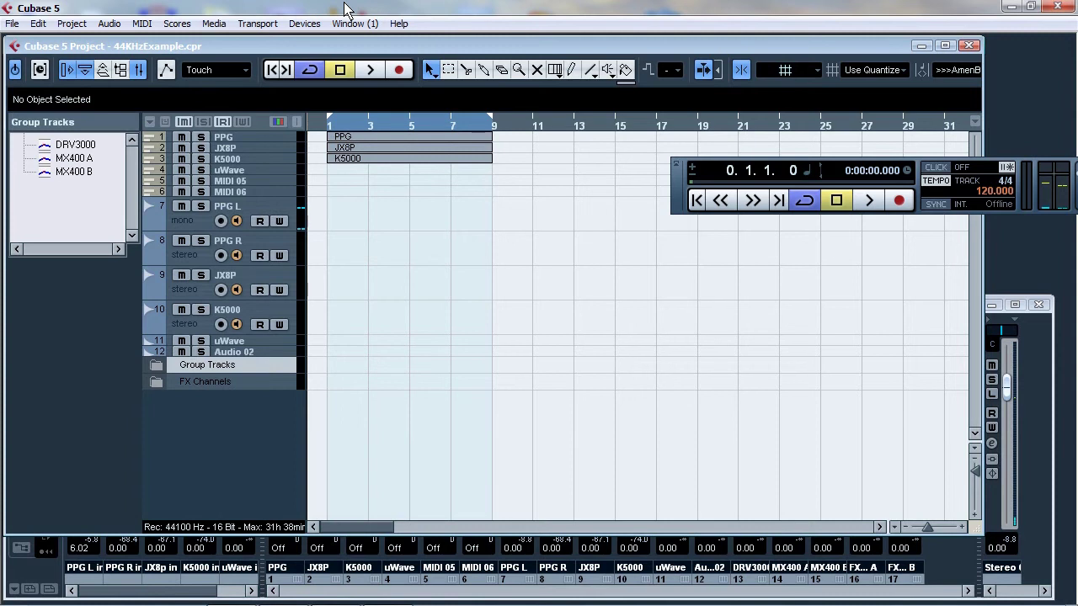
left_click(266, 137)
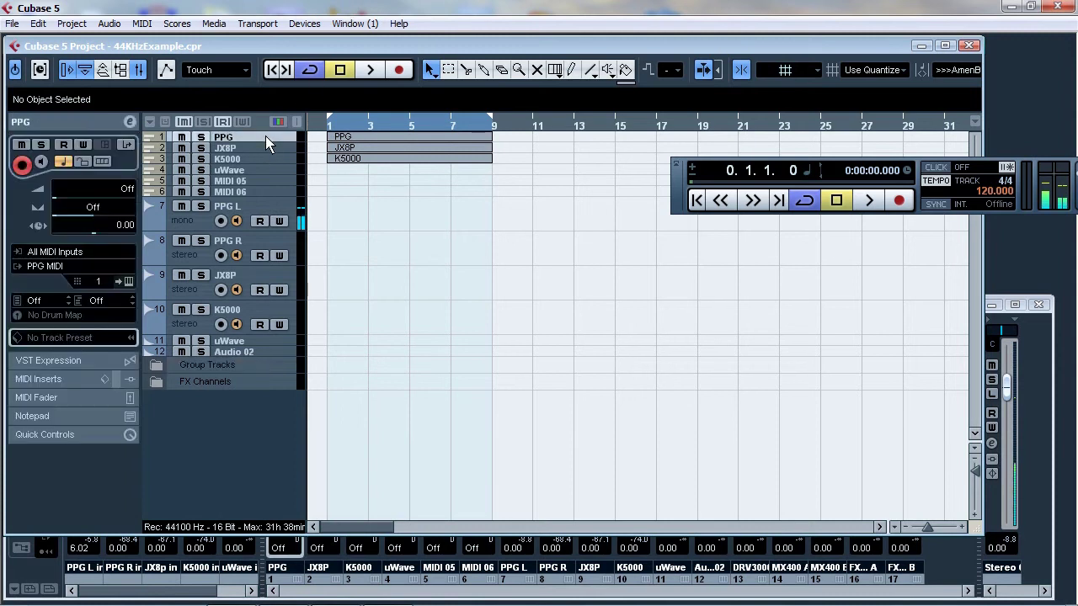
key("Down")
key("Down")
key("Down")
key("Down")
key("Down")
key("Down")
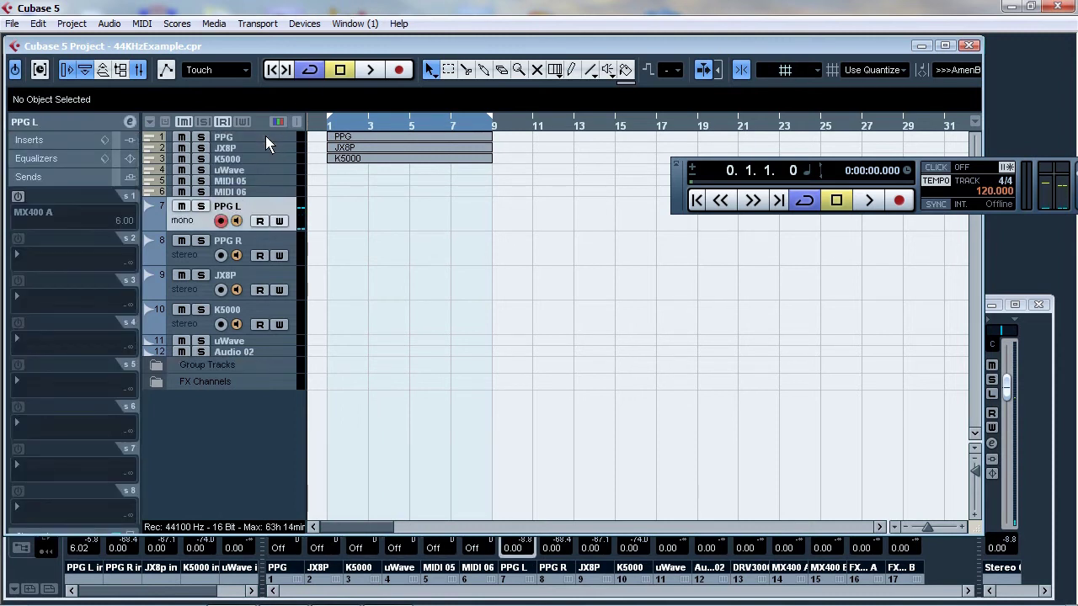
key("Up")
key("Up")
key("Up")
key("Up")
key("Up")
key("Up")
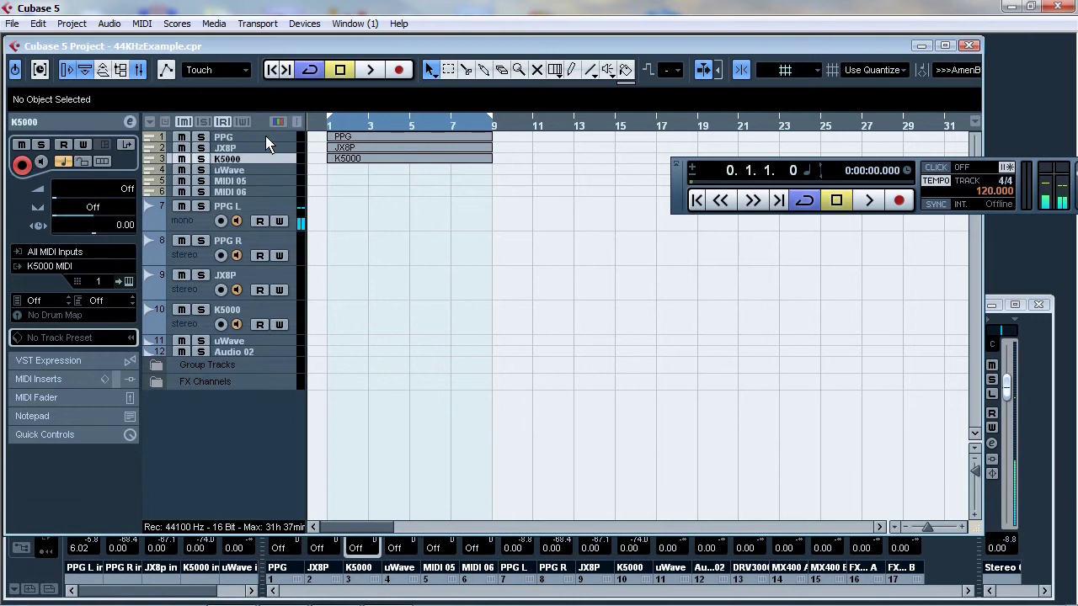
key("Down")
key("Down")
key("Up")
key("Up")
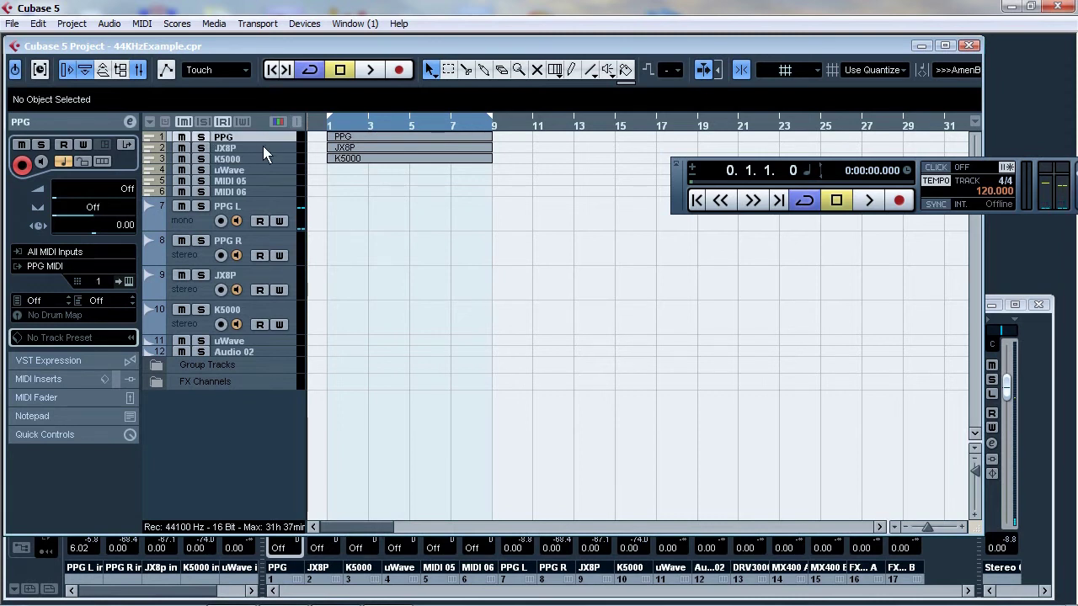
Check the sends on tracks PPG L, PPG R, JX8P and K5000 in the Inspector.
left_click(257, 216)
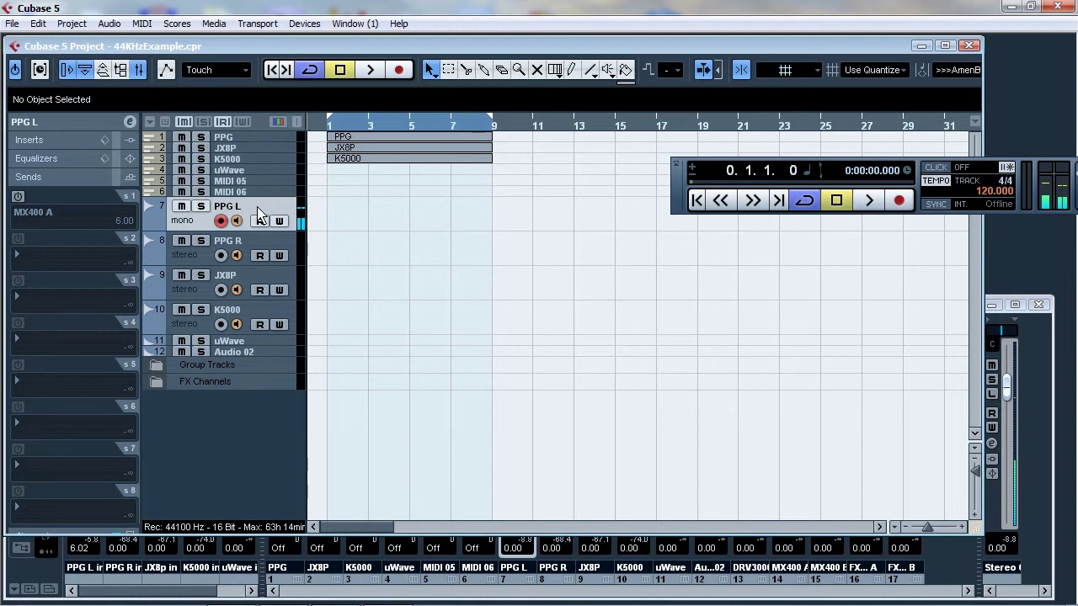
left_click(256, 246)
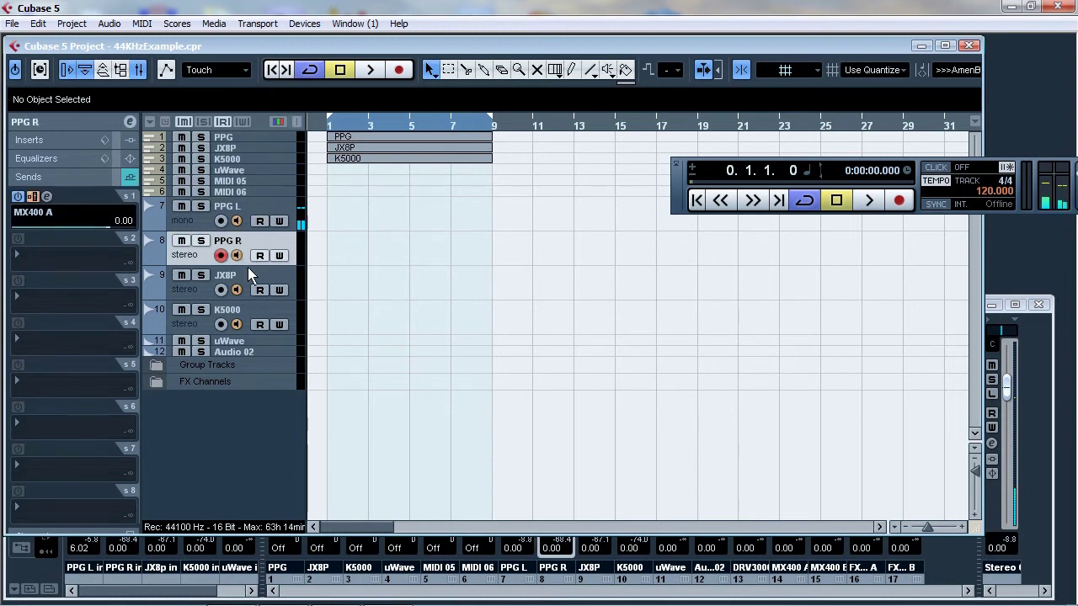
left_click(250, 279)
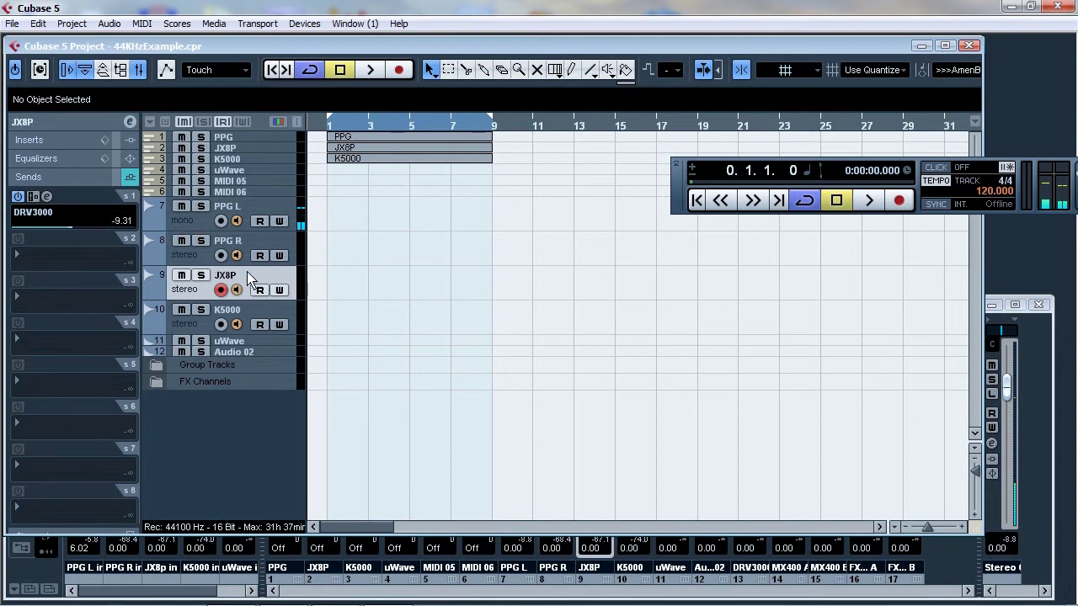
left_click(249, 313)
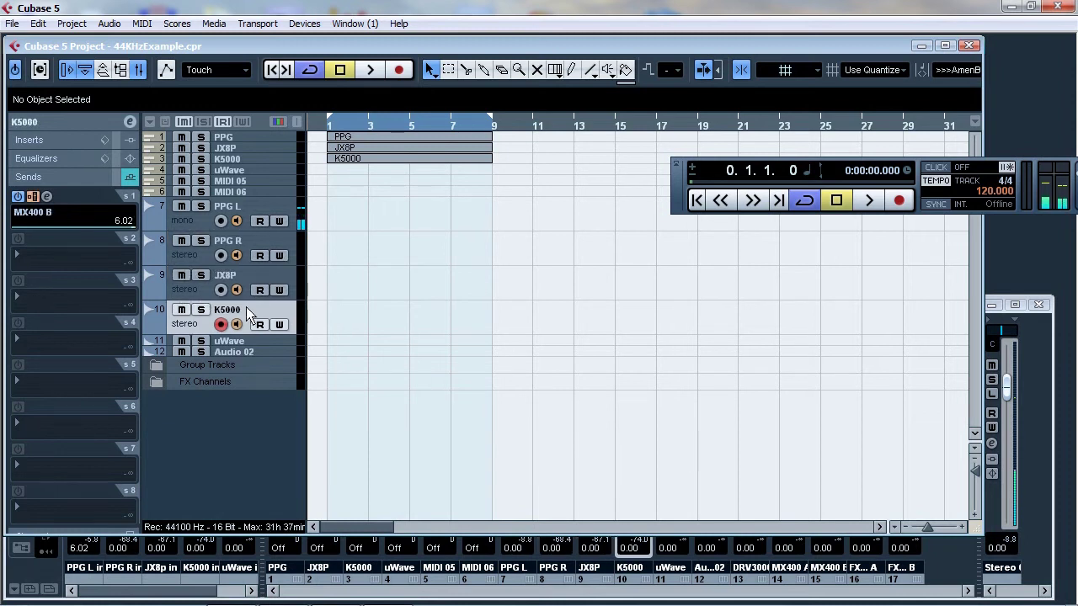
Open VST Connections and expand the send and return ports of MX400 B, MX400 A and DRV3000.
left_click(301, 27)
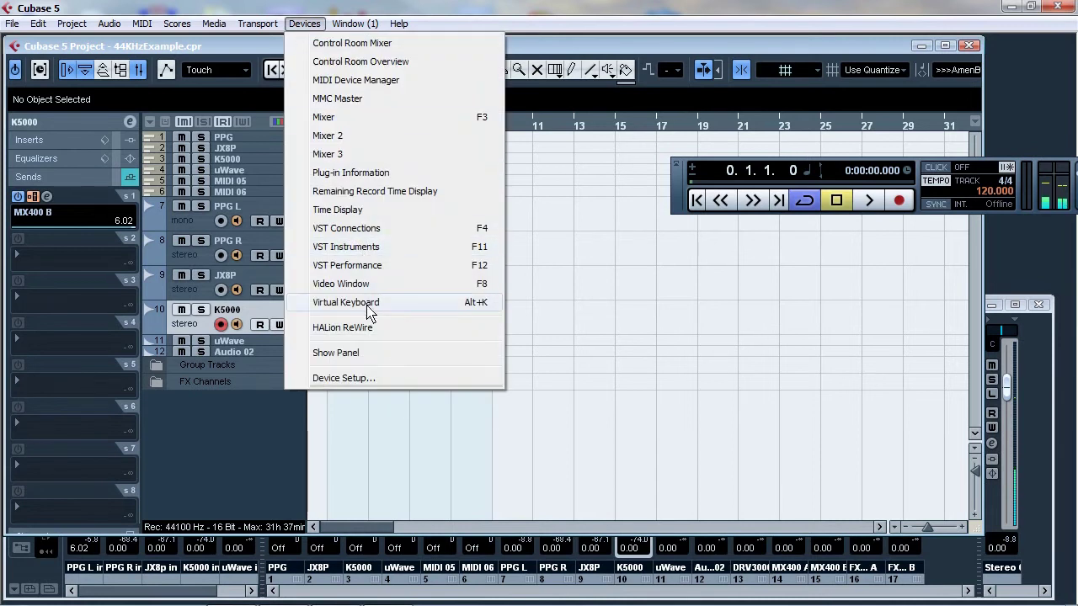
left_click(367, 231)
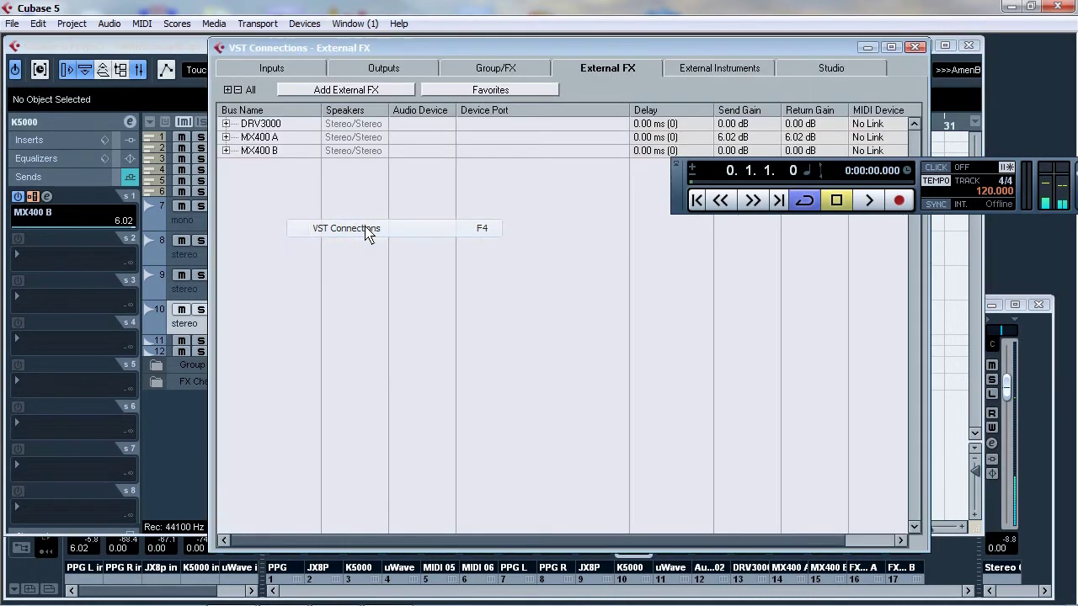
left_click(226, 150)
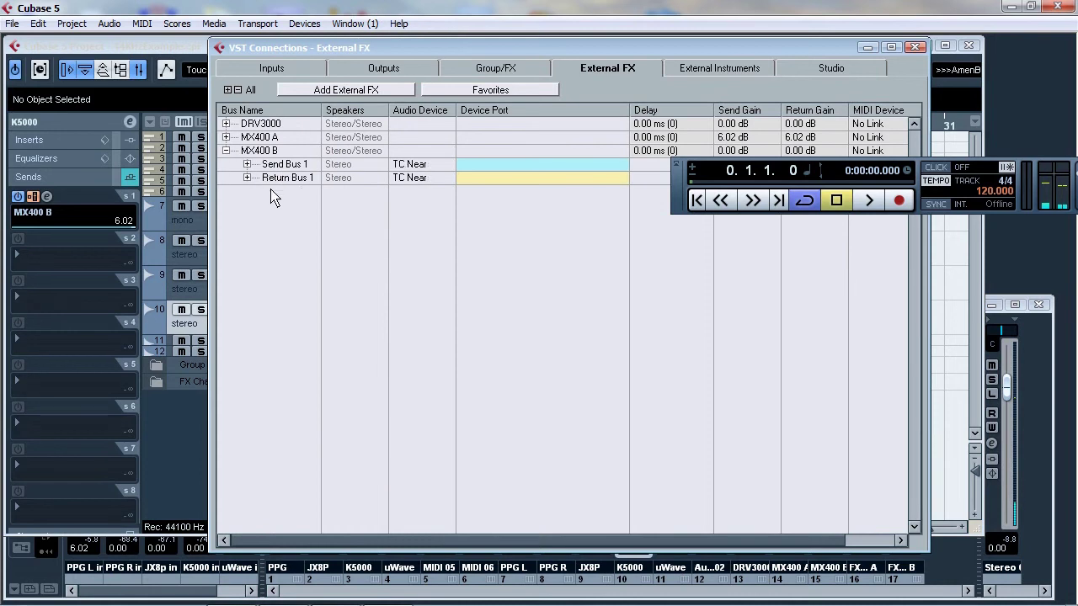
left_click(246, 177)
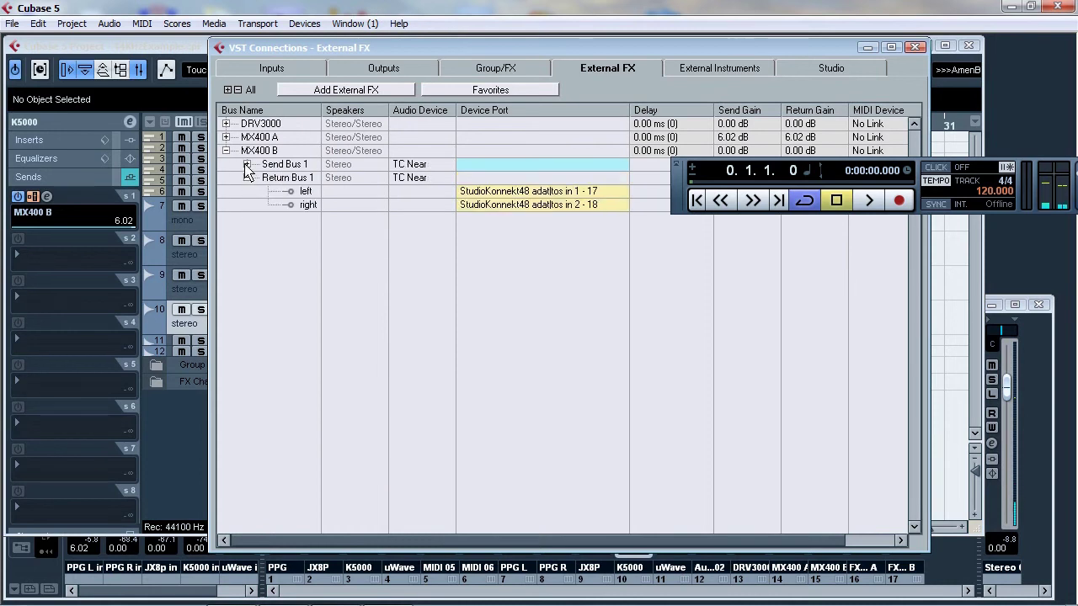
left_click(247, 164)
left_click(225, 136)
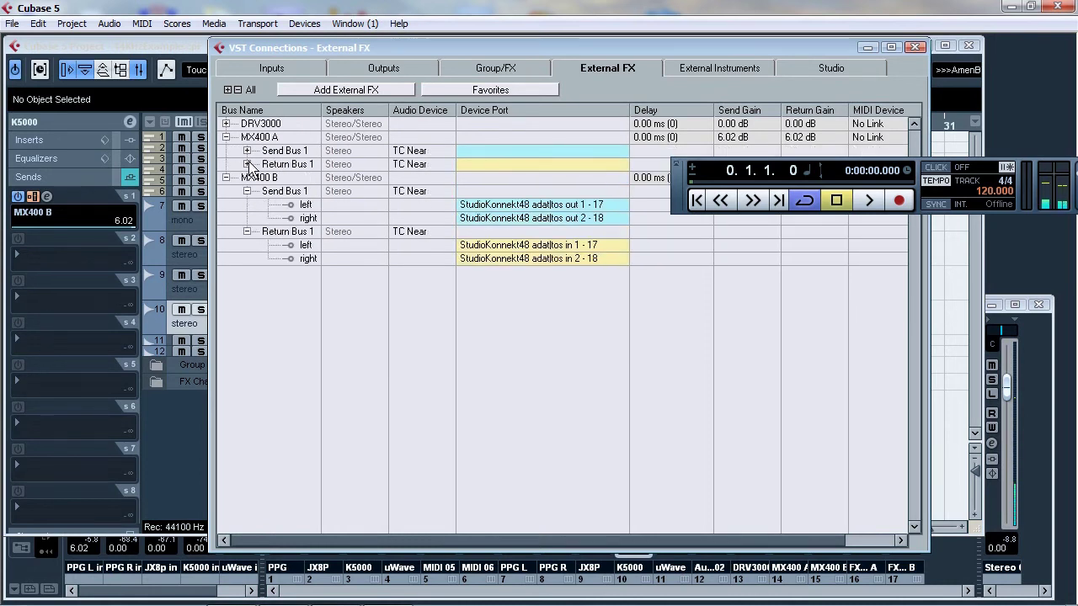
left_click(246, 165)
left_click(246, 151)
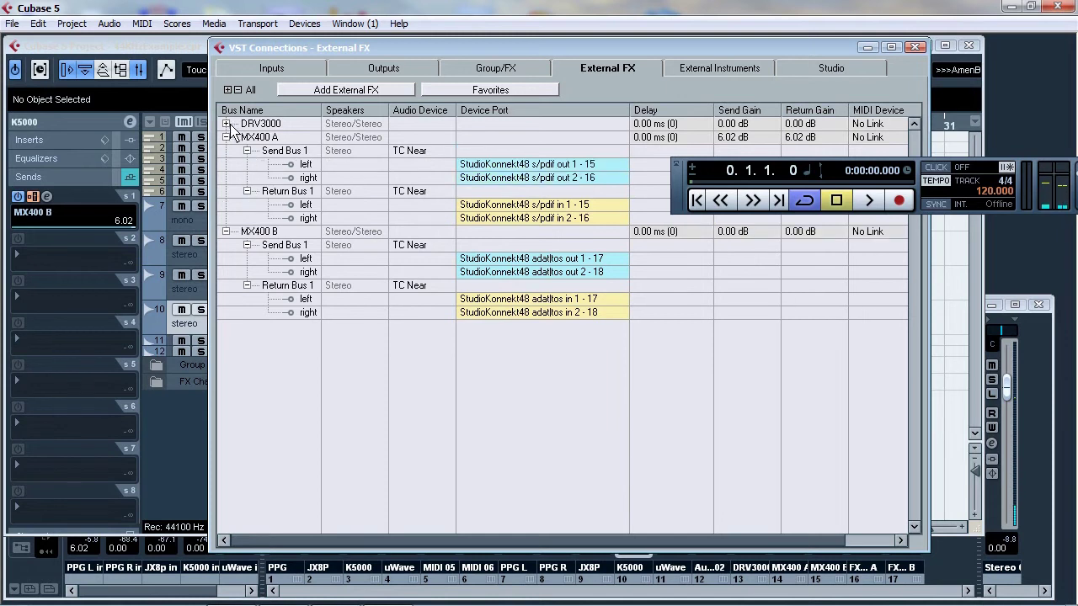
left_click(226, 124)
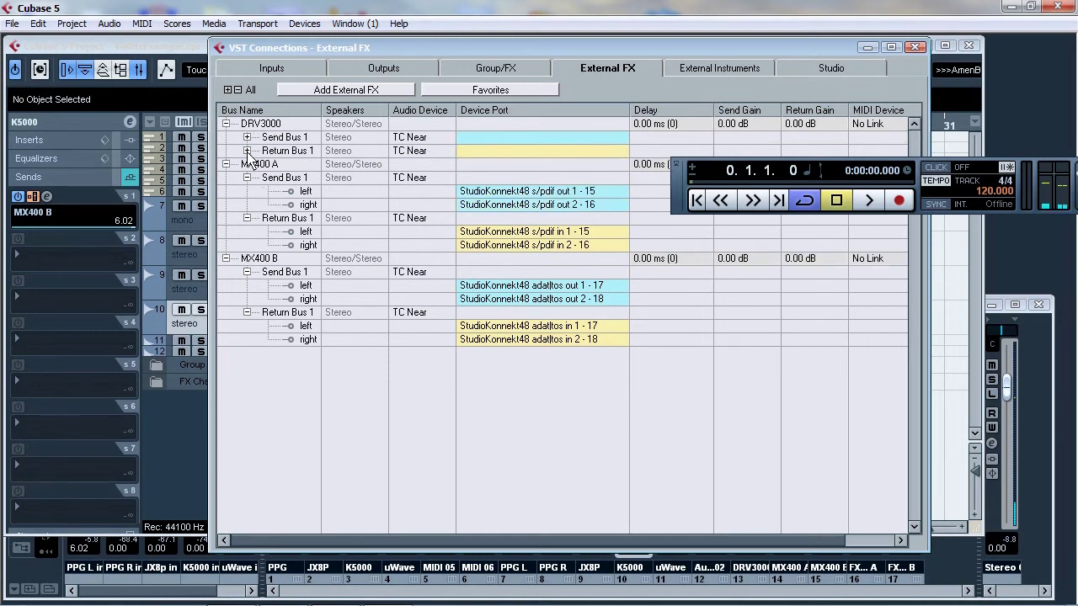
left_click(246, 151)
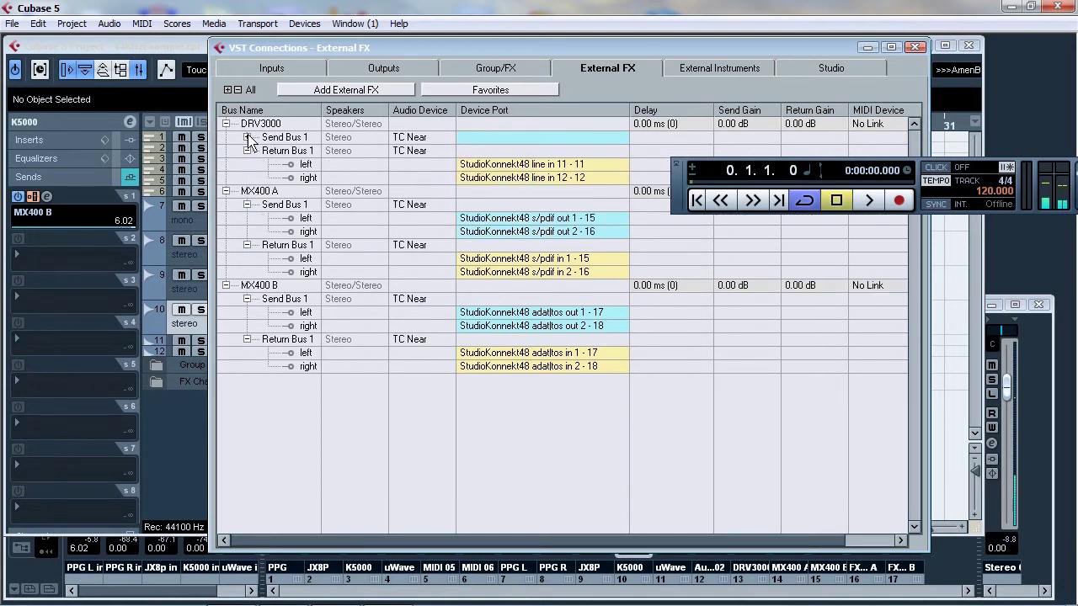
left_click(247, 137)
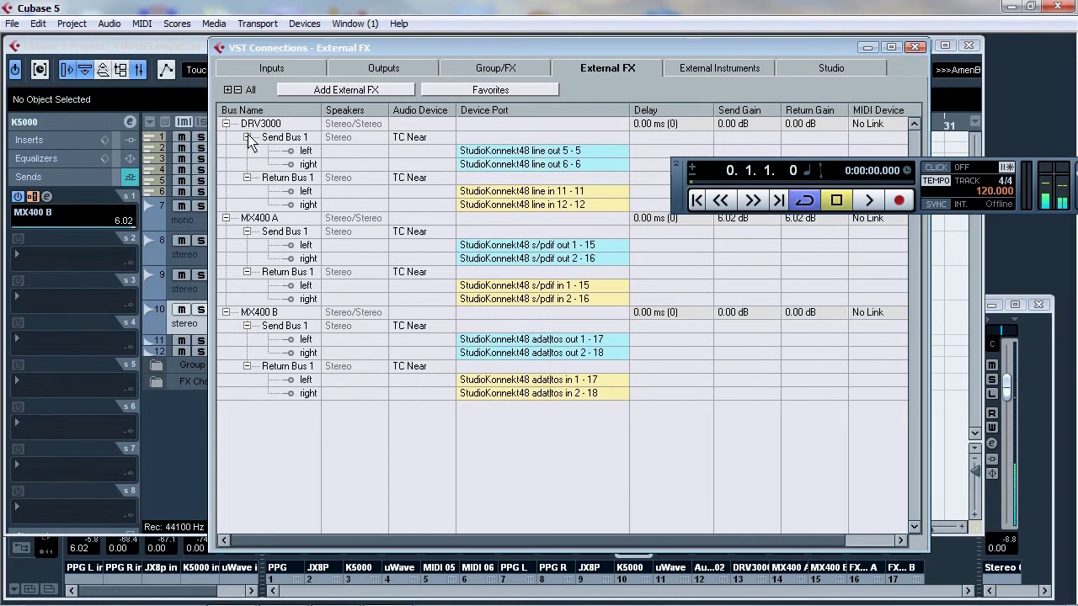
Review the Group/FX, Outputs and Inputs bus routing pages.
left_click(476, 73)
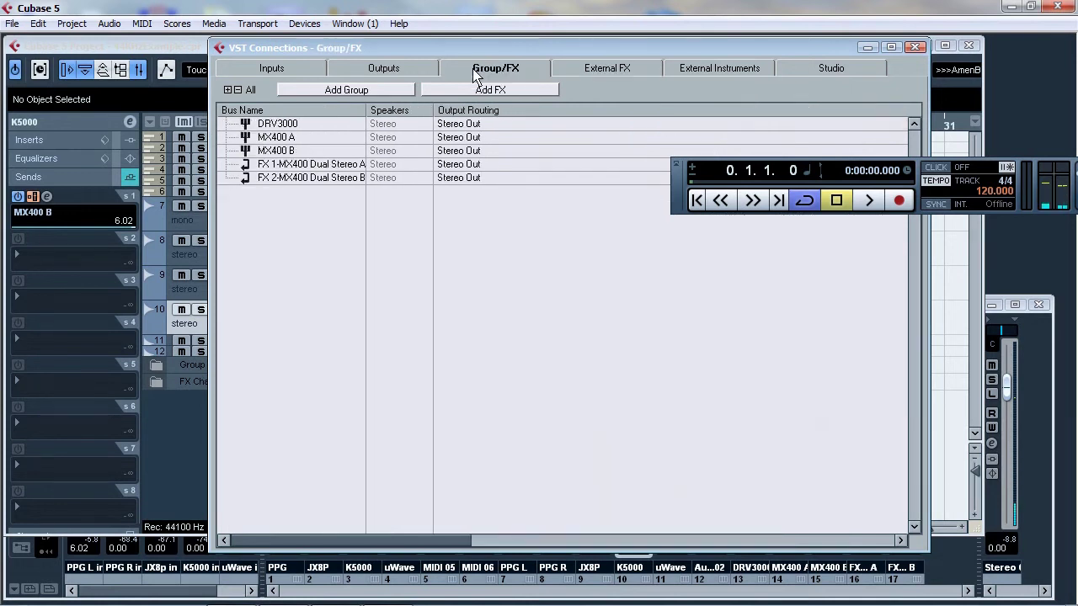
left_click(415, 76)
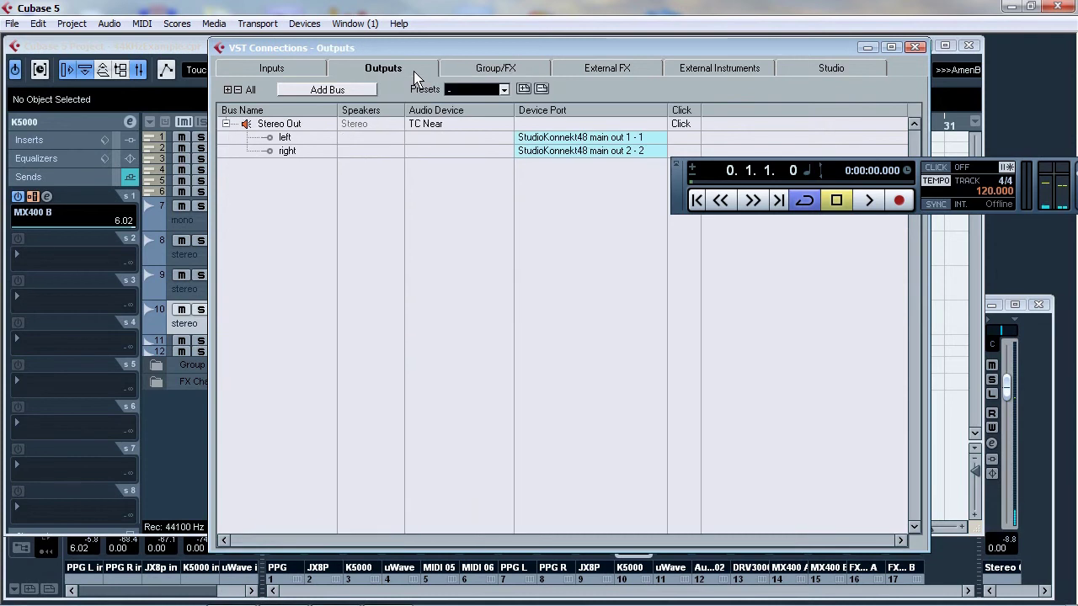
left_click(249, 78)
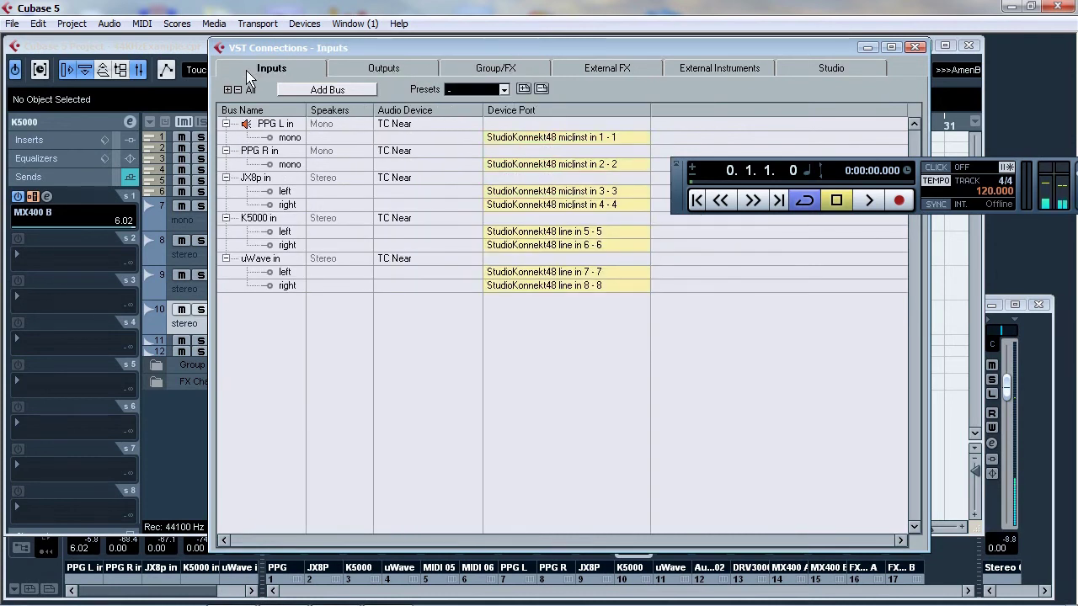
Close VST Connections, select PPG R, and expand the Group Tracks folder to show DRV3000, MX400 A, MX400 B.
left_click(916, 47)
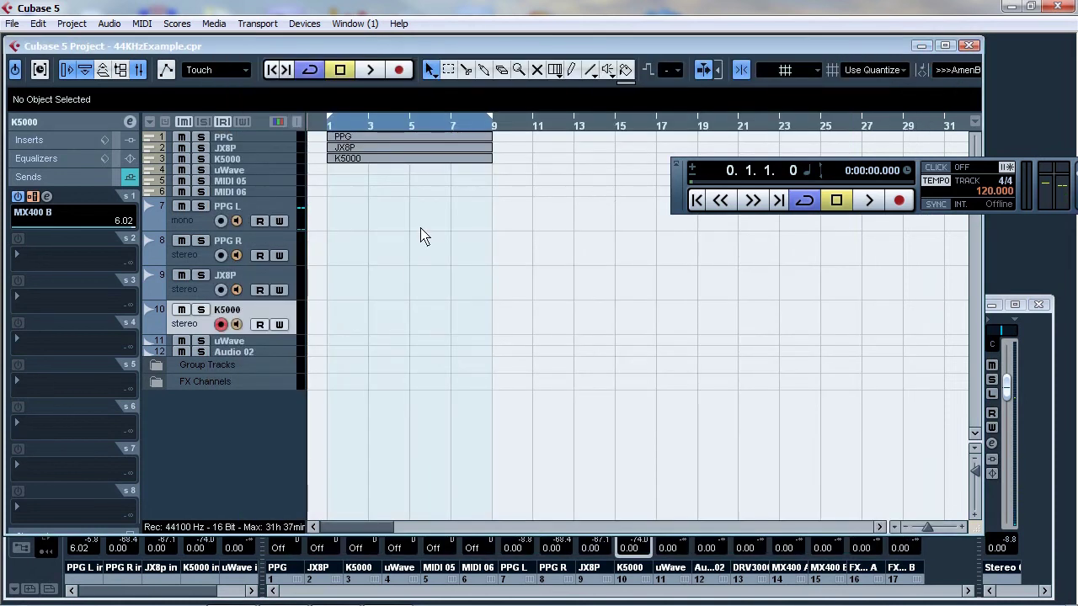
left_click(241, 245)
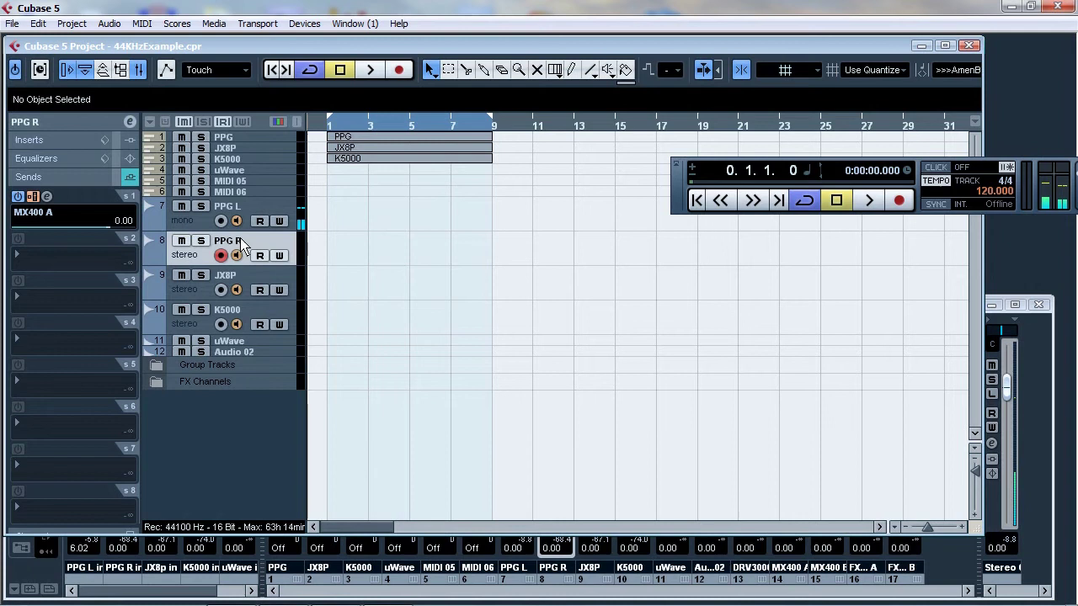
left_click(161, 367)
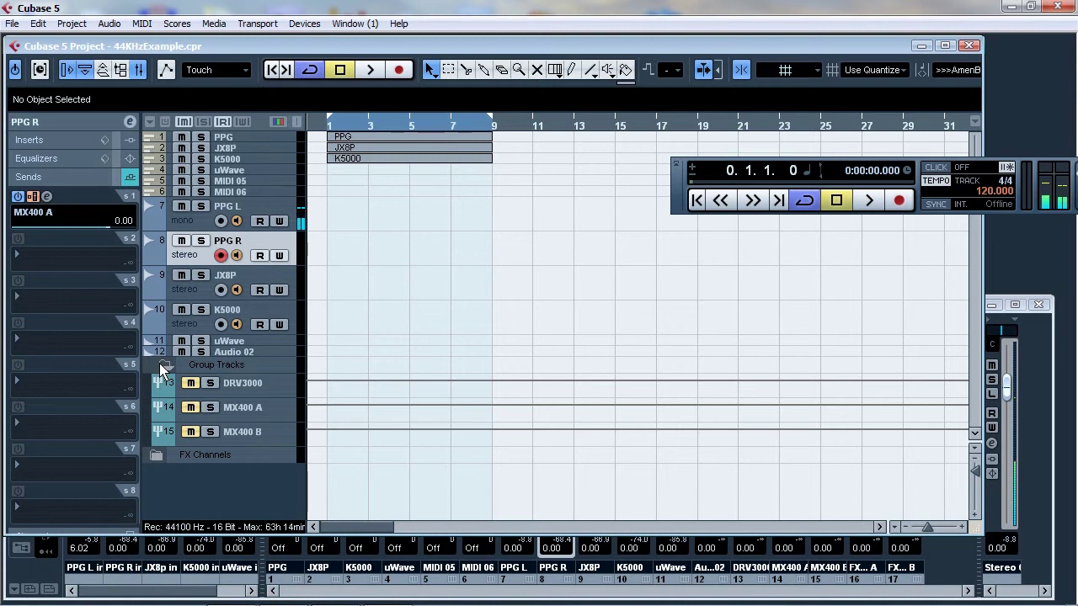
In PPG R's channel settings, keep send 1 routed to Groups > MX400 A with its level at 0.00.
left_click(76, 122)
left_click(128, 123)
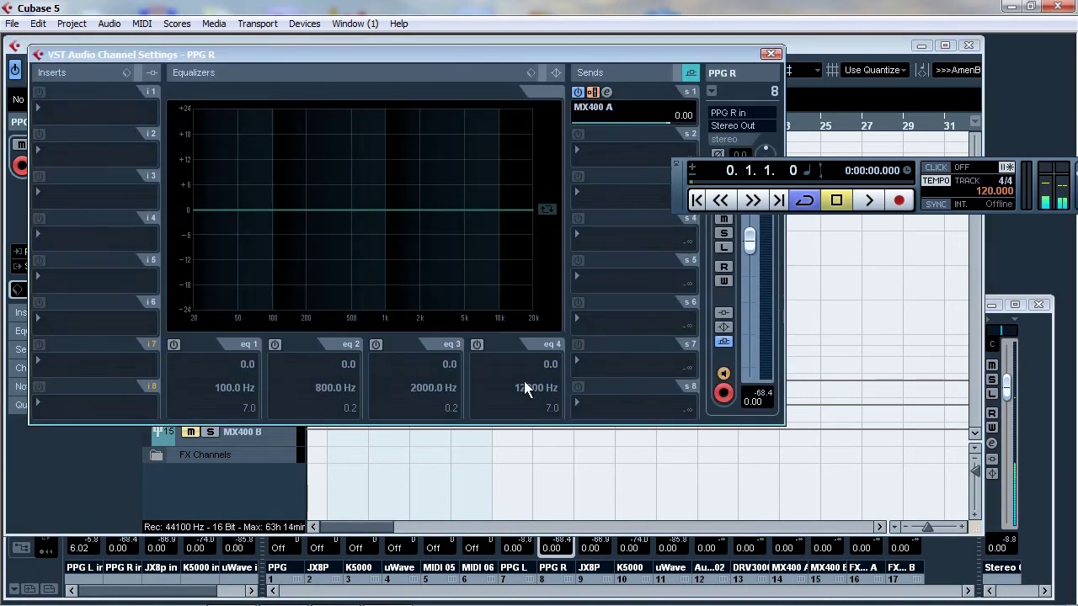
left_click(602, 113)
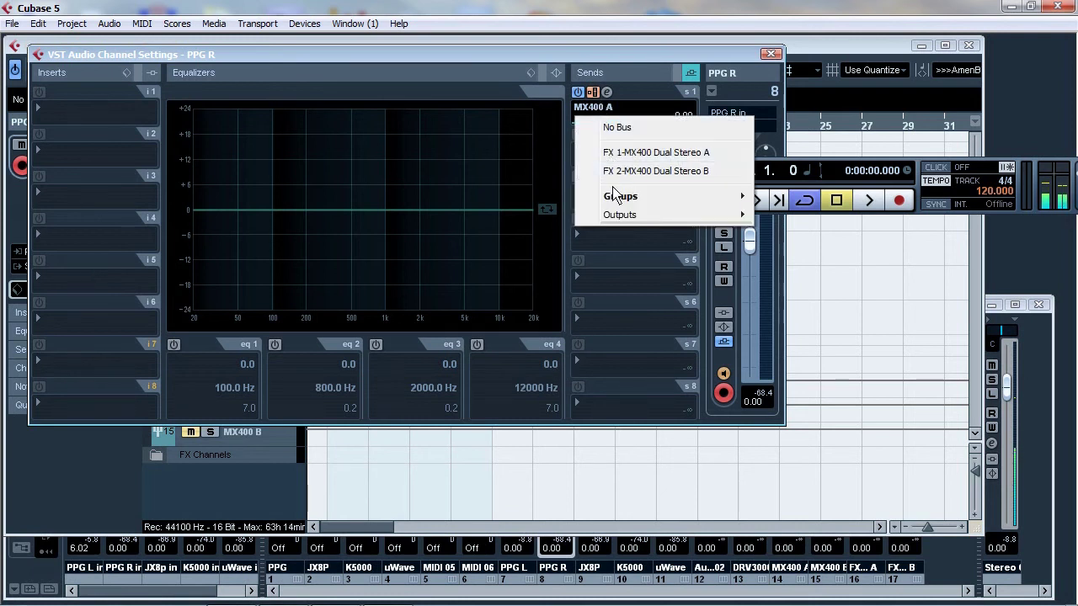
mouse_move(616, 199)
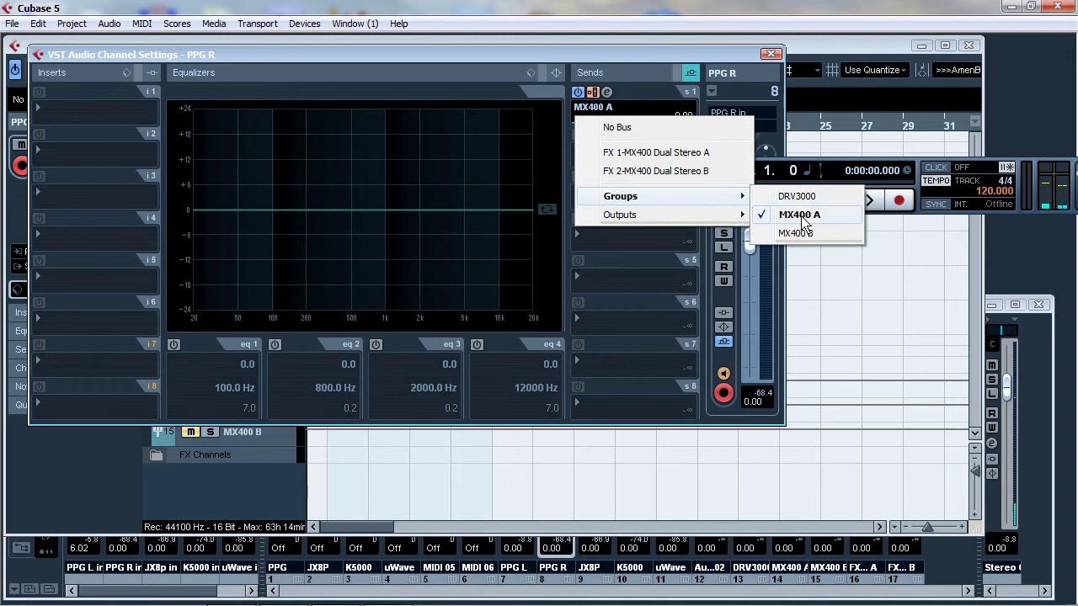
left_click(633, 76)
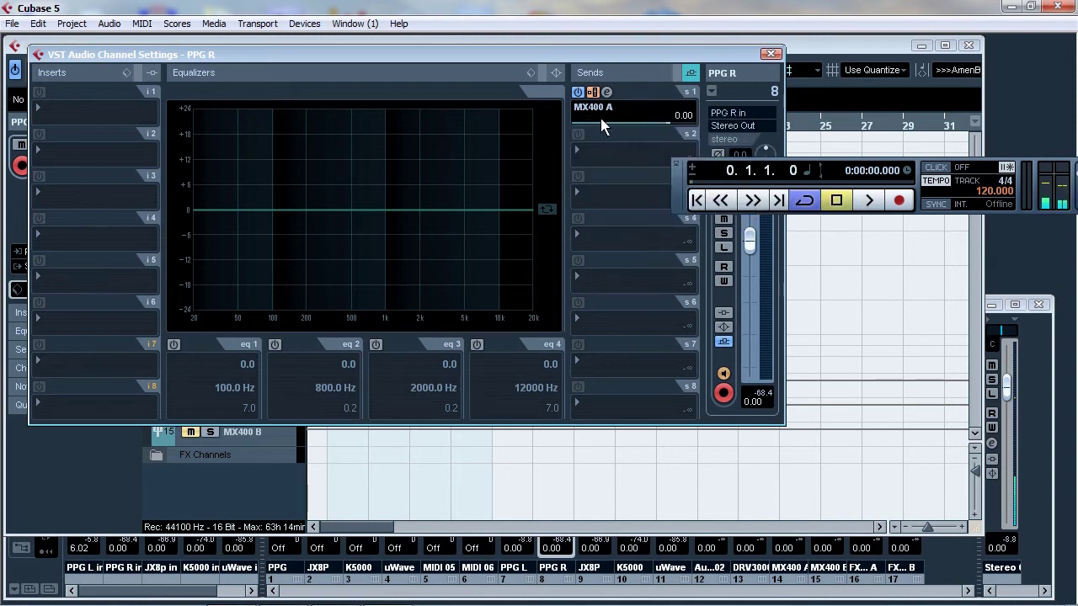
left_click_drag(639, 126, 647, 126)
double_click(681, 118)
type("0")
key("Return")
left_click(773, 55)
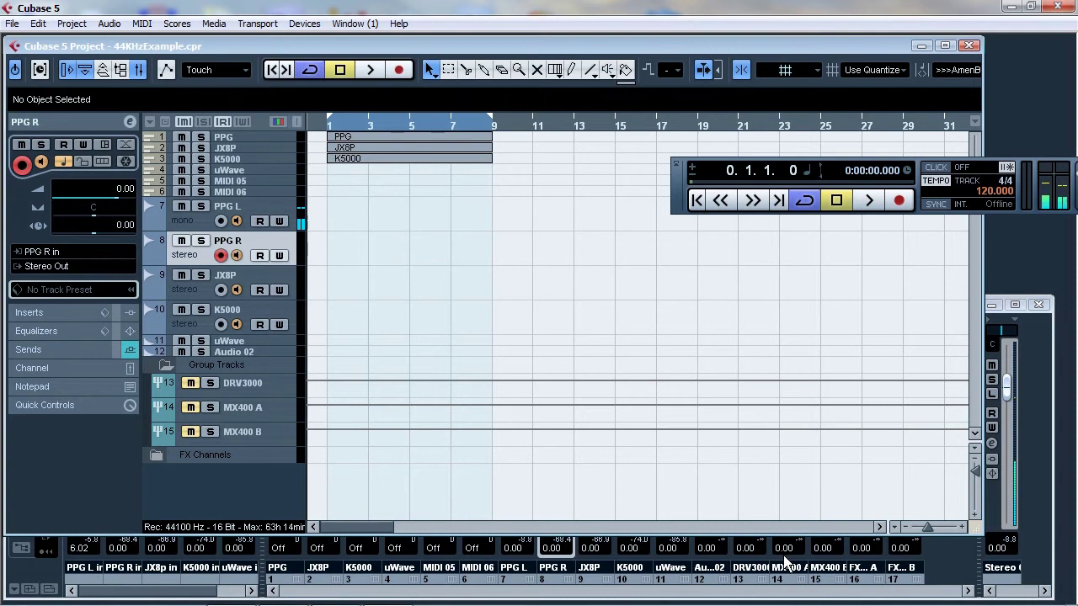
In the Mixer, select the DRV3000 group channel and step through to MX400 A to check their inserts.
left_click(756, 588)
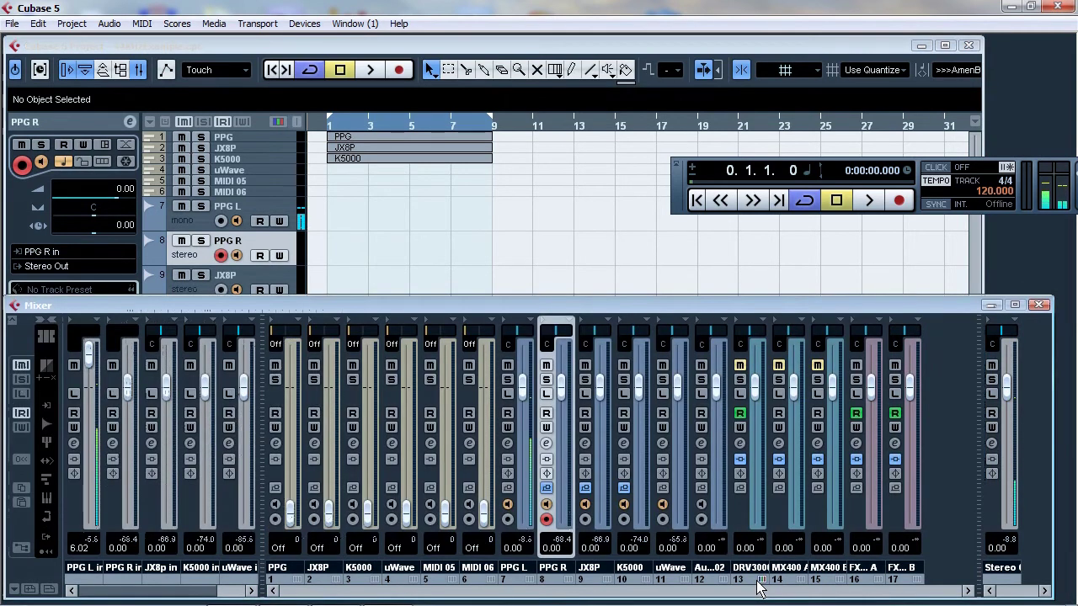
left_click(741, 505)
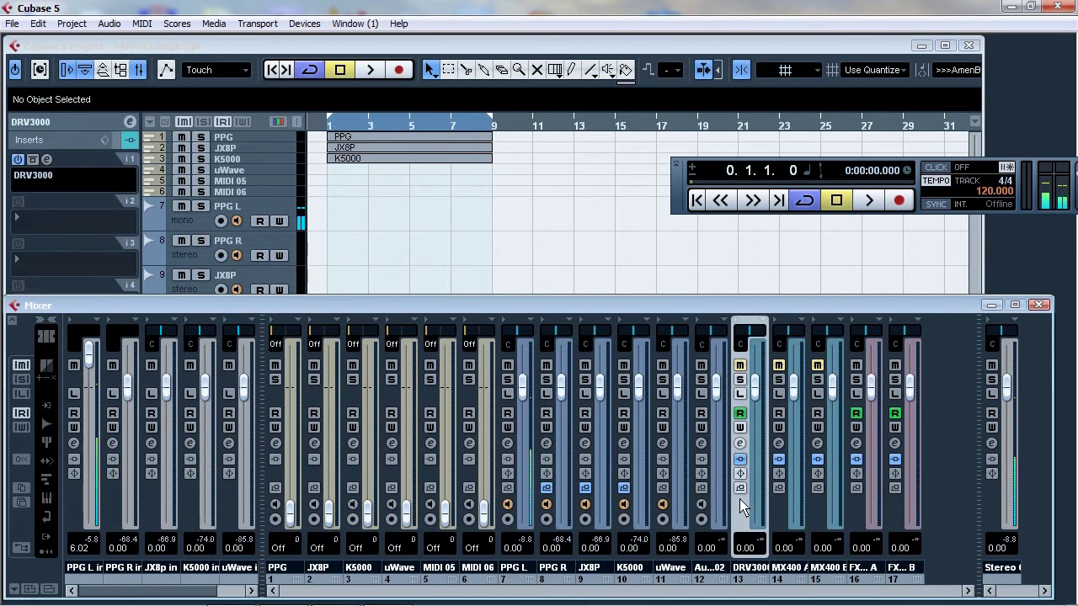
key("Right")
key("Right")
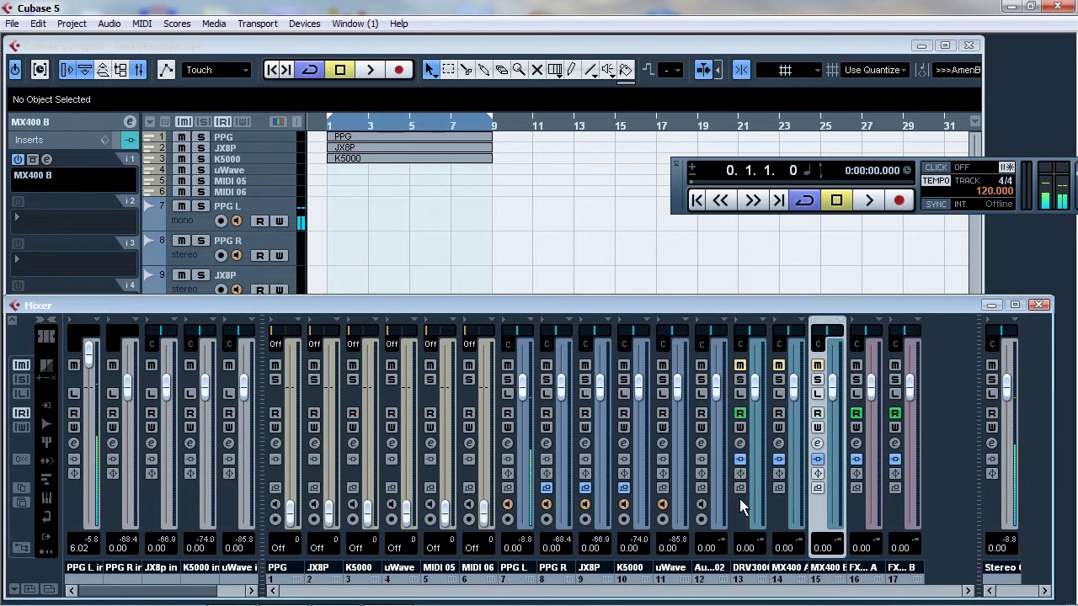
Select the MX400 A group track and verify insert 1 holds the MX400 A external plug-in.
left_click(707, 257)
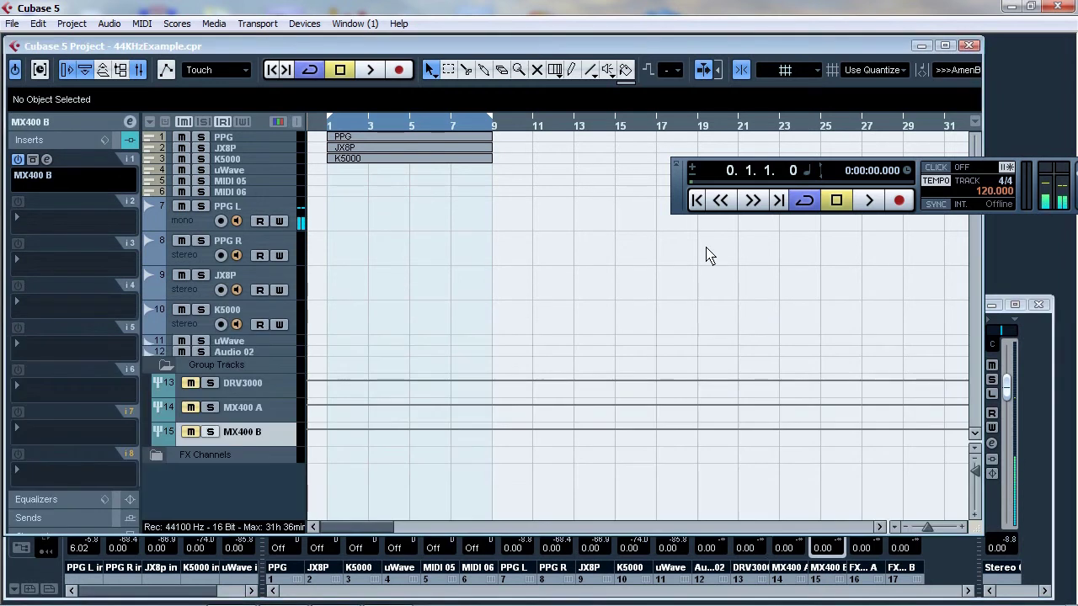
key("Up")
key("Up")
key("Down")
key("Down")
key("Up")
key("Up")
key("Down")
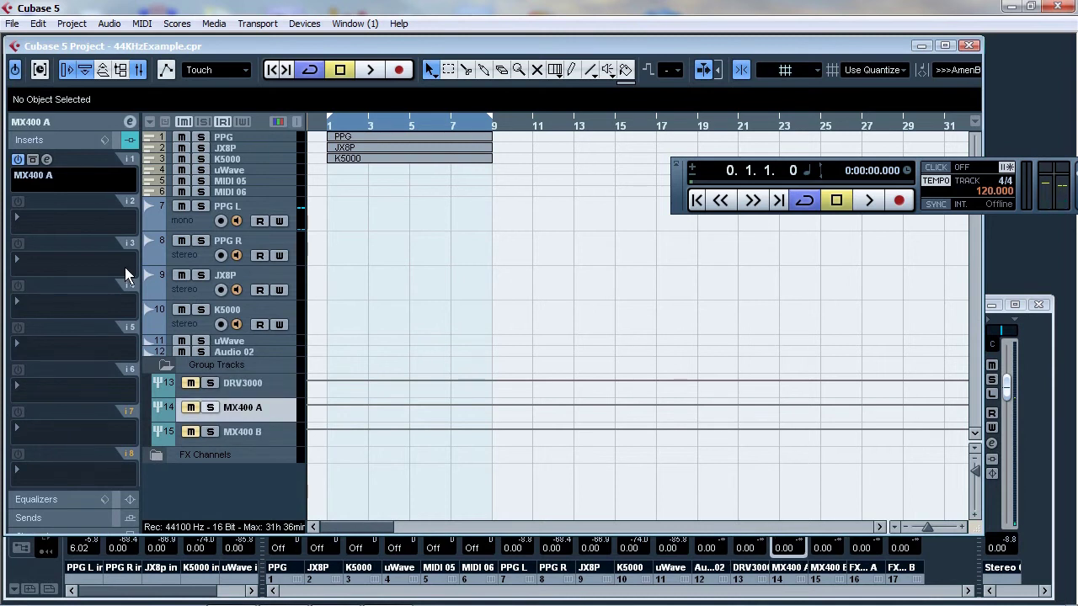
left_click(130, 122)
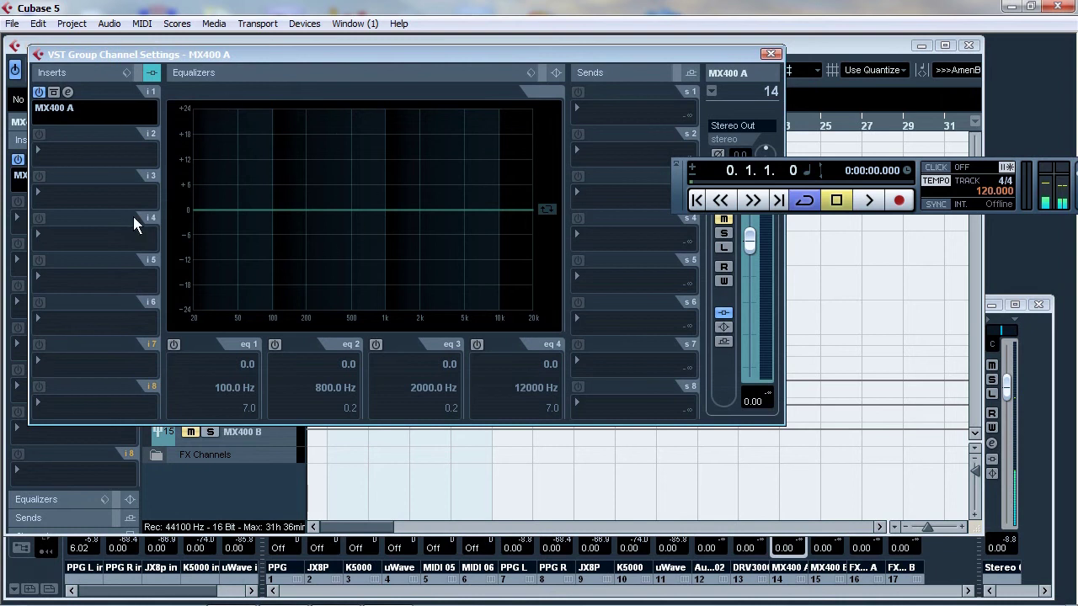
left_click(82, 111)
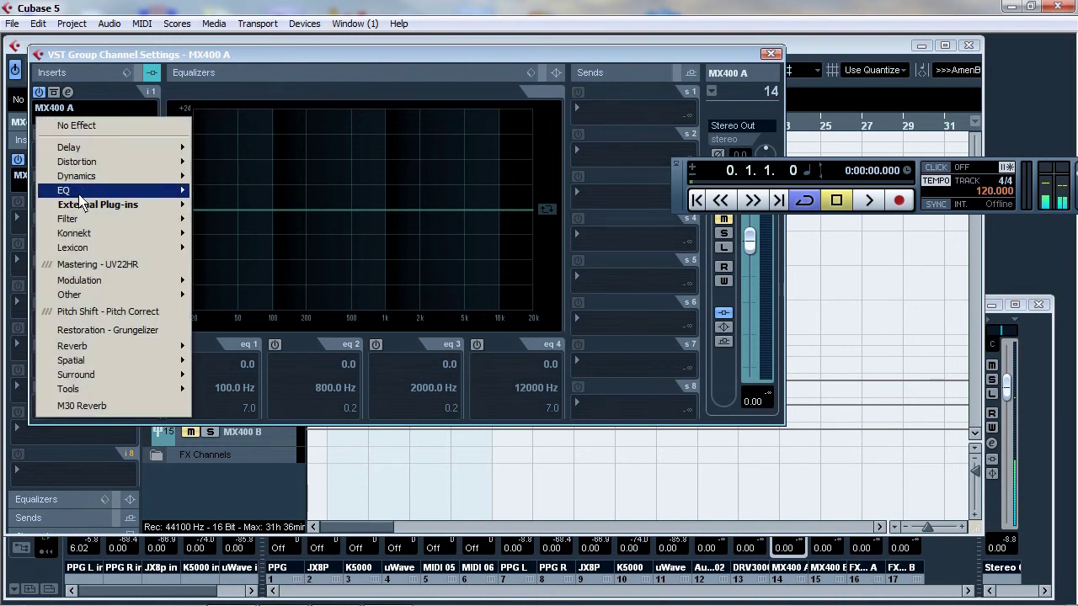
mouse_move(82, 206)
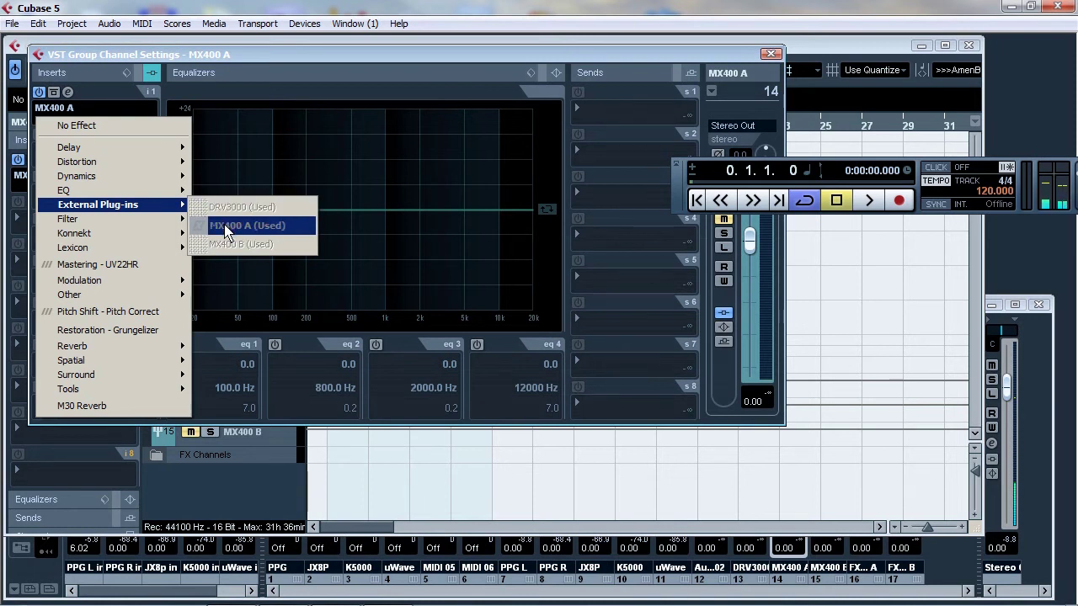
left_click(769, 55)
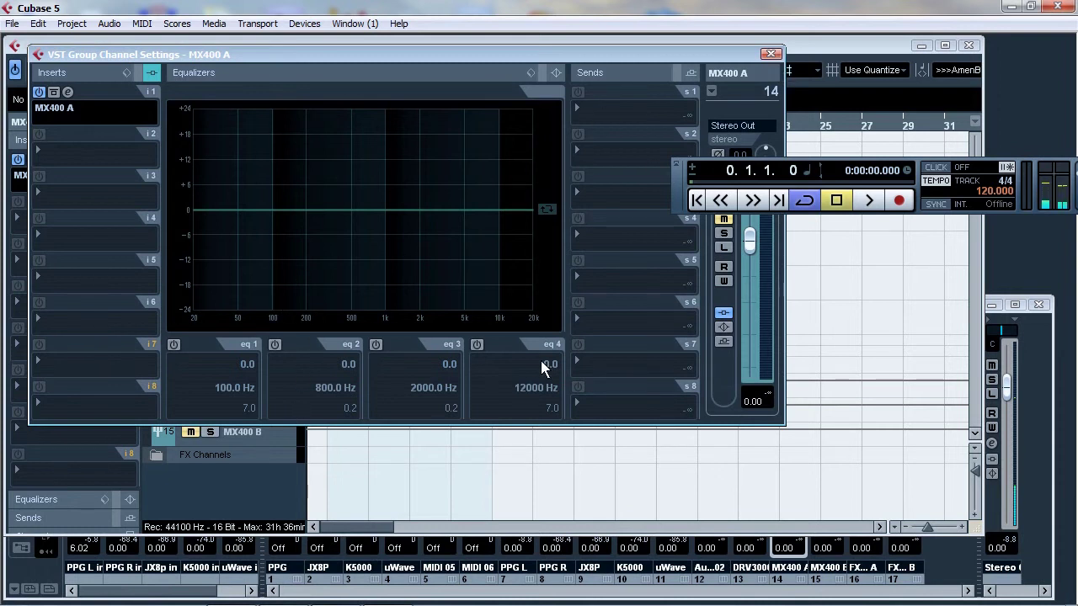
Collapse the Group Tracks folder, expand FX Channels, and select the FX 1 track.
left_click(771, 55)
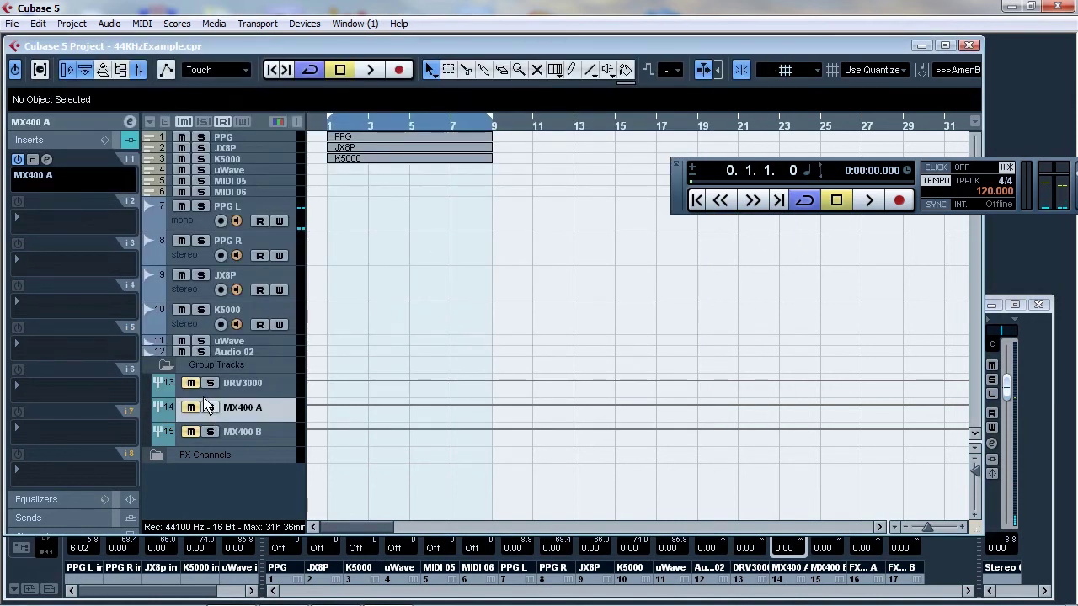
left_click(153, 371)
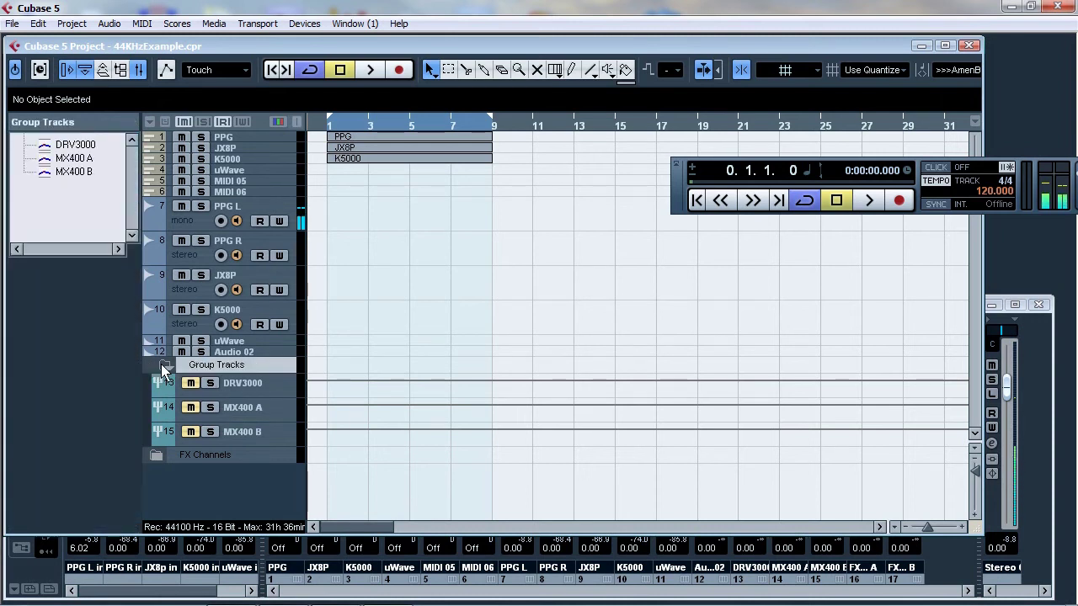
left_click(165, 368)
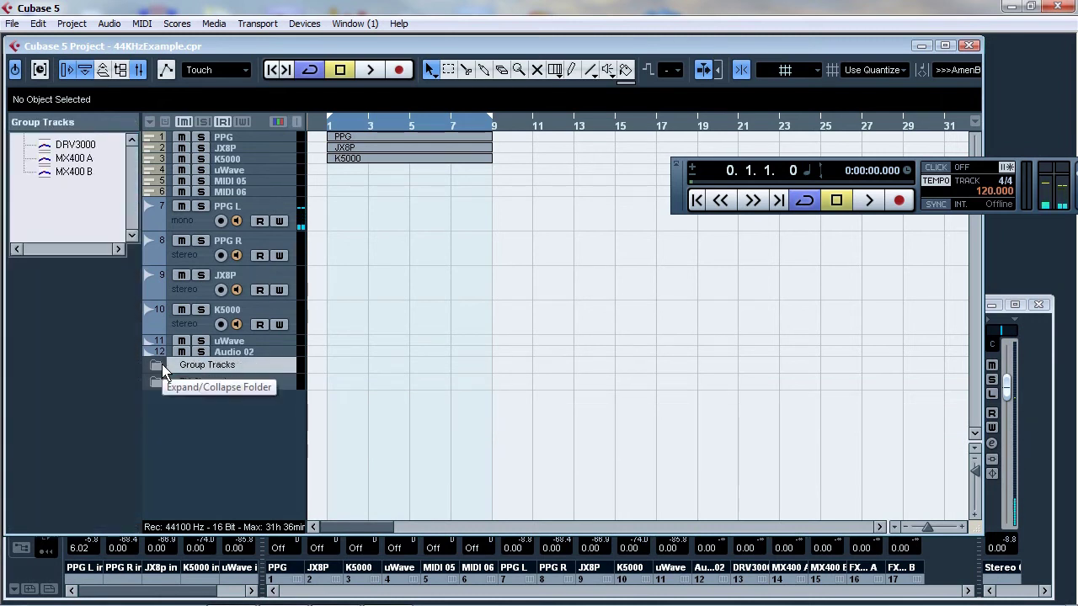
left_click(158, 384)
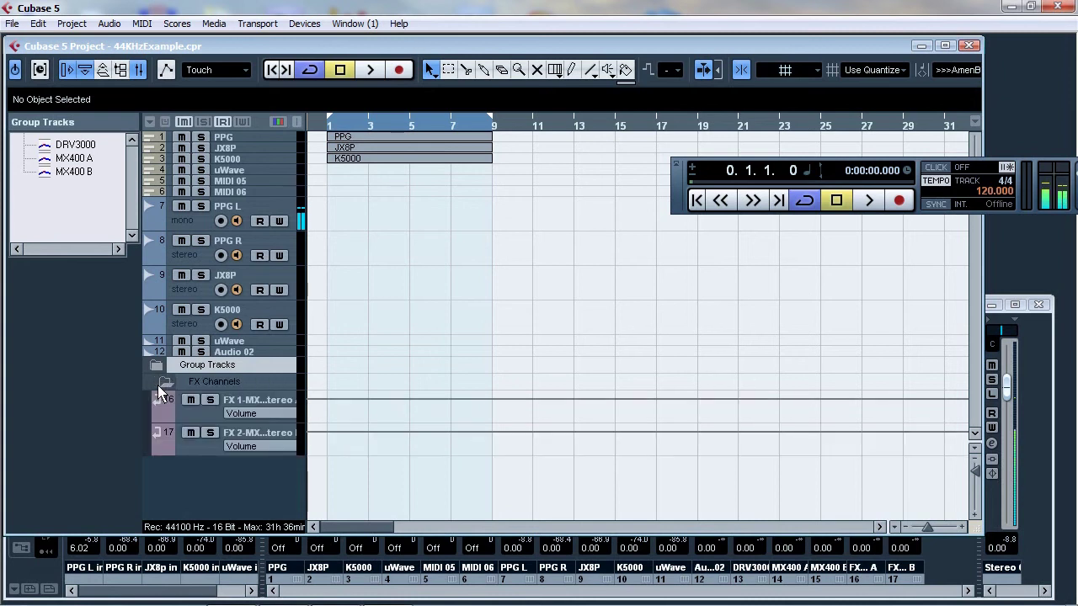
left_click(187, 419)
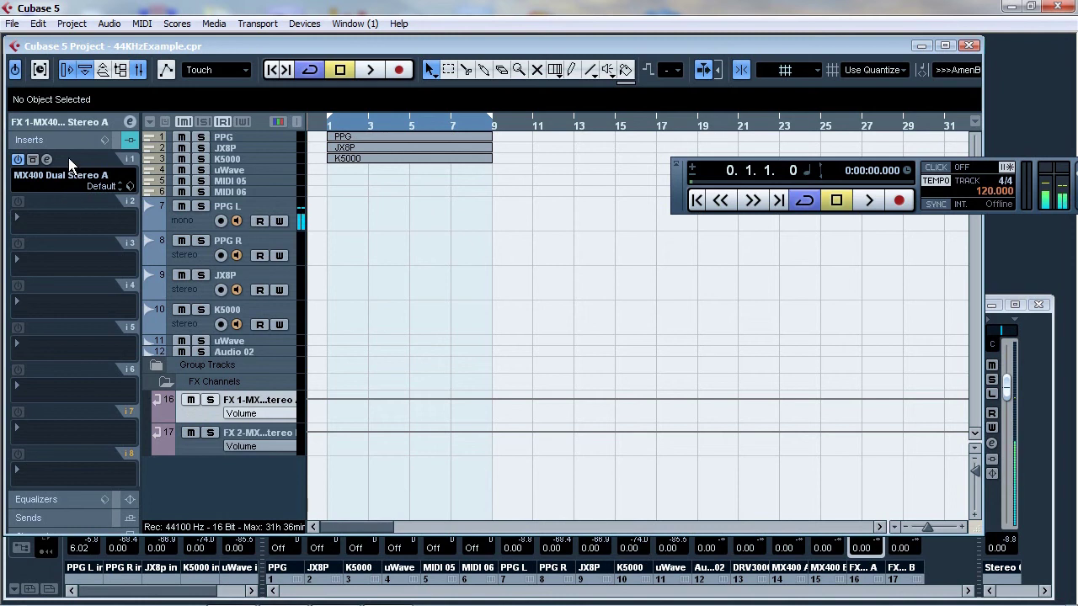
left_click(128, 122)
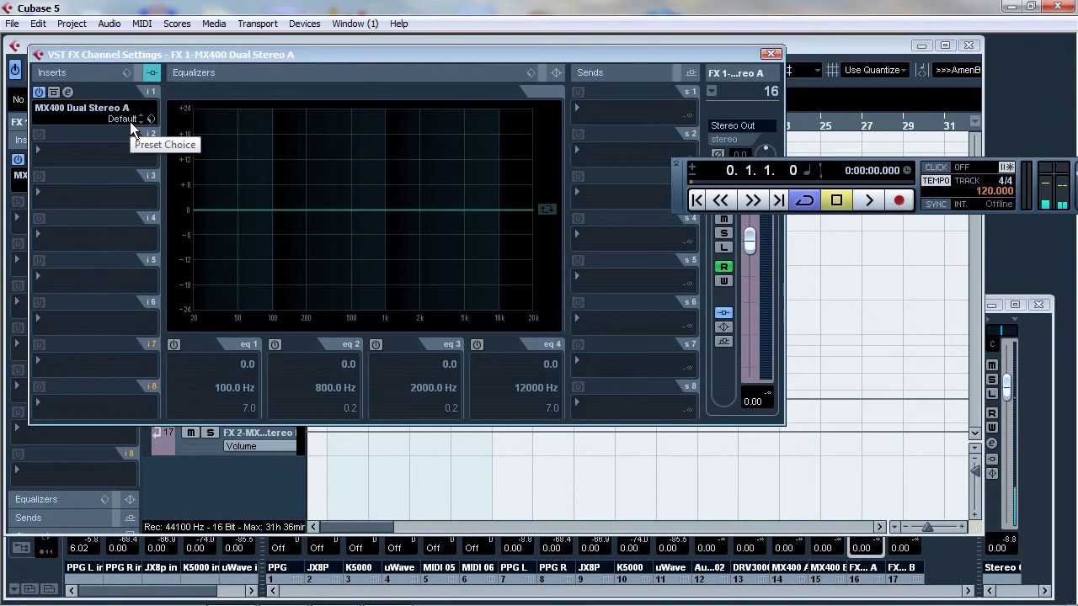
left_click(93, 109)
mouse_move(81, 250)
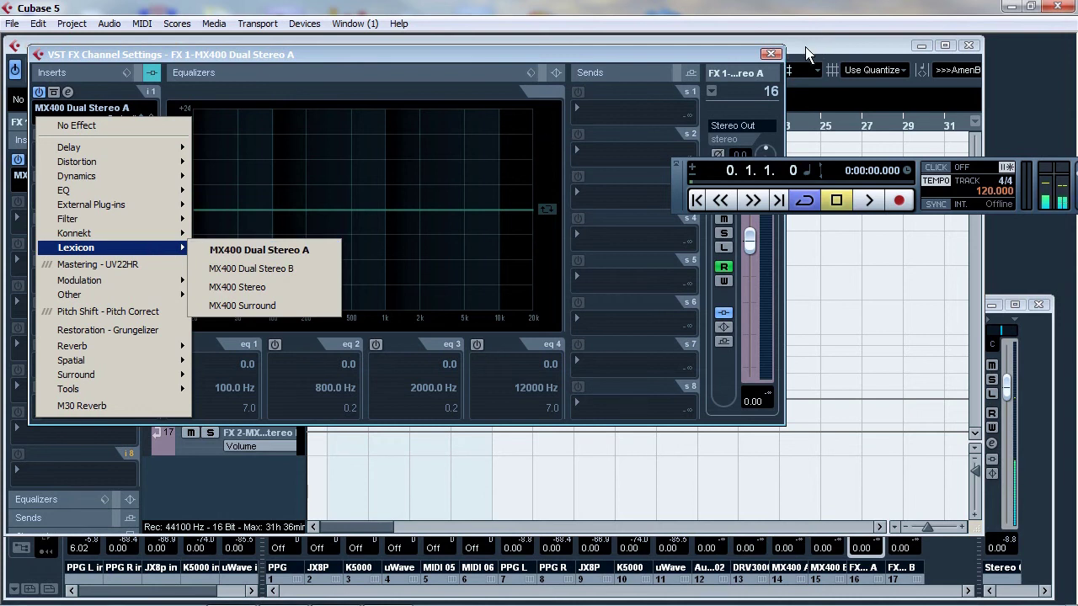
left_click(769, 53)
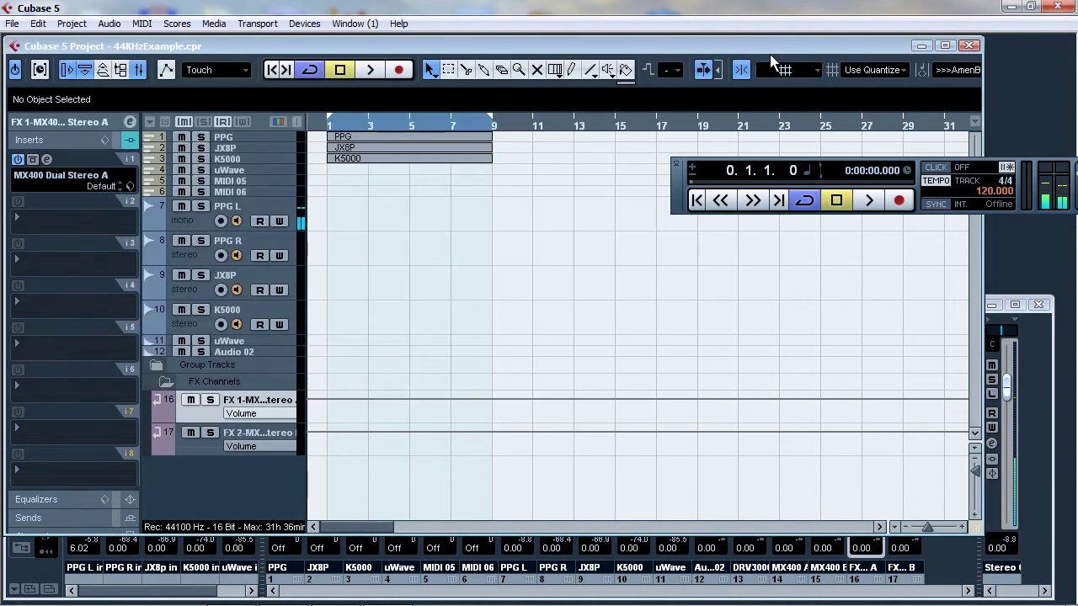
Open FX 1's MX400 editor on preset 72 - Jet Flange and show its Mix 1/Mix 2 automation lanes.
left_click(47, 162)
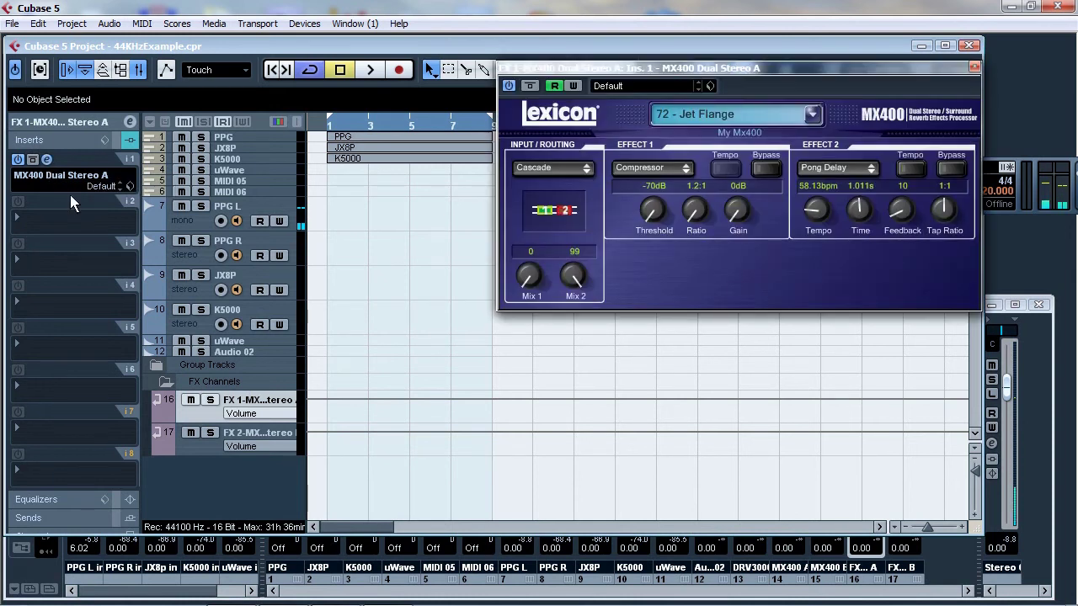
mouse_move(168, 416)
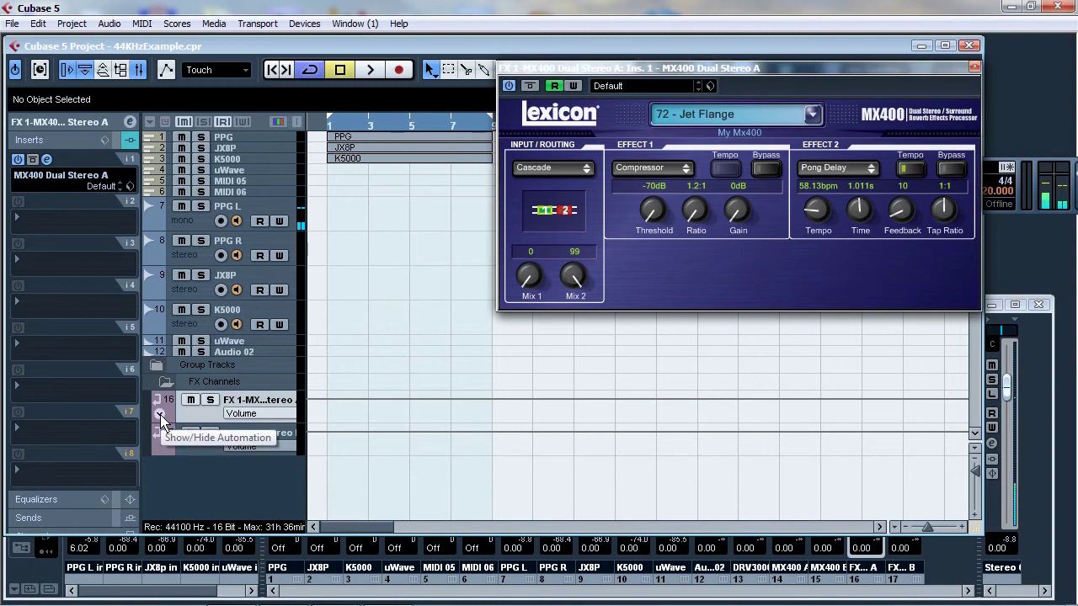
left_click(160, 416)
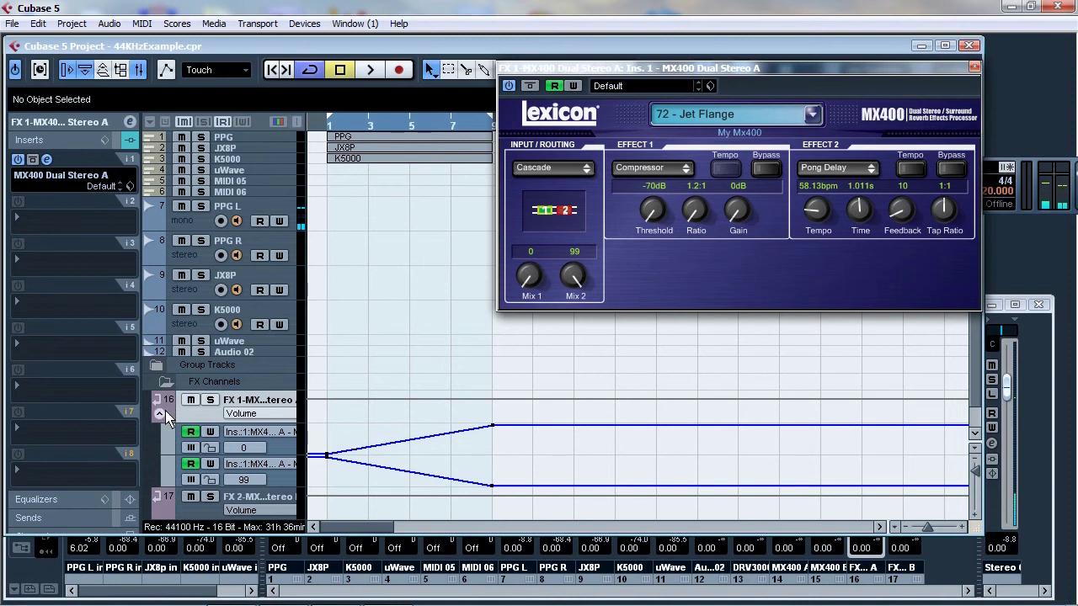
Show FX 2's automation lanes and add a point on its volume automation.
left_click(160, 414)
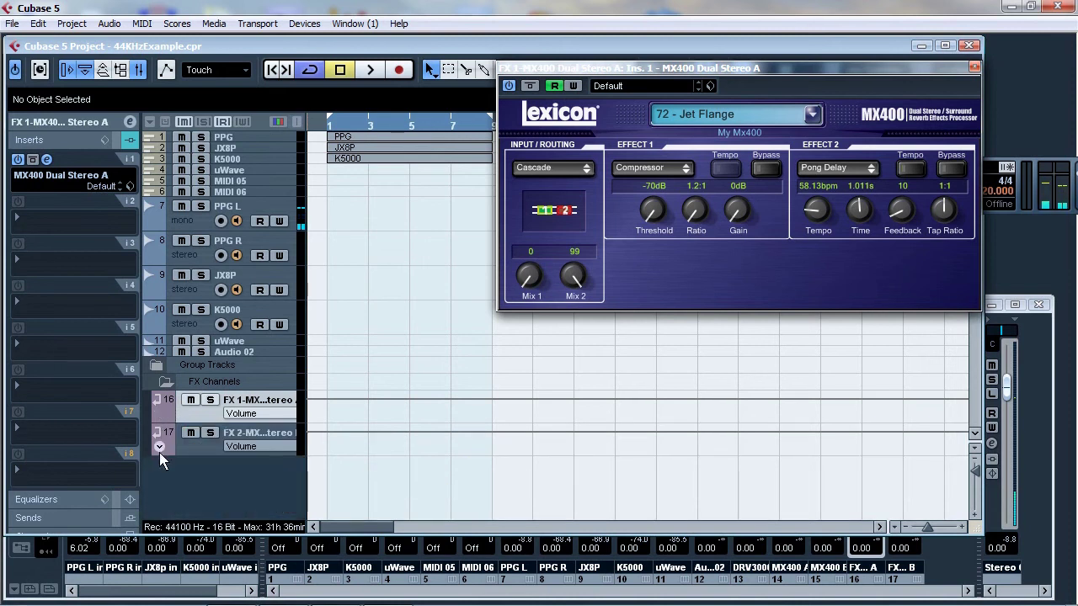
left_click(160, 449)
left_click(352, 437)
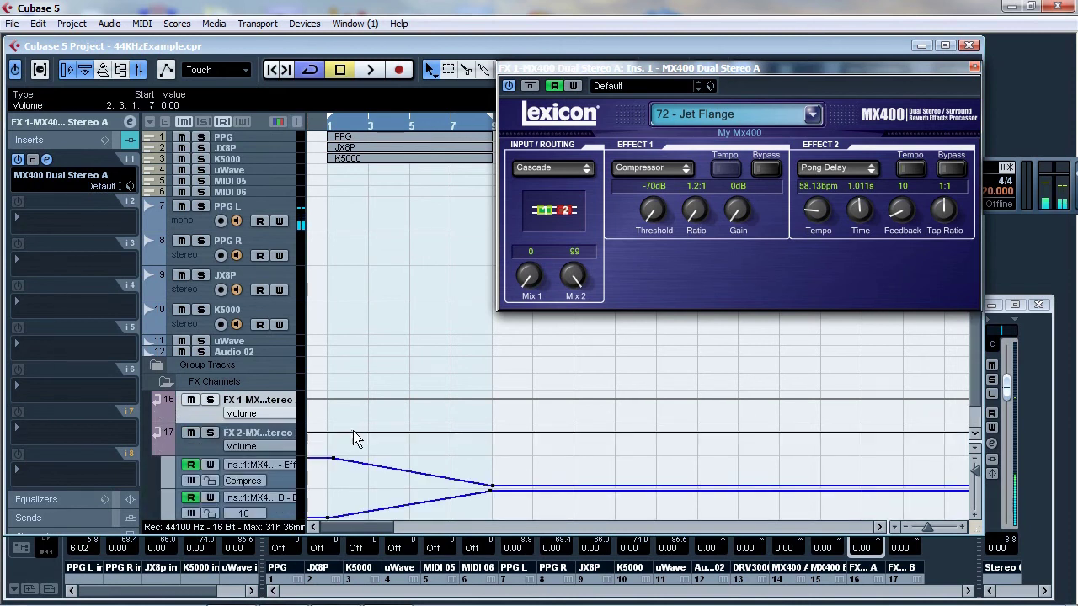
scroll(354, 439, "down", 1)
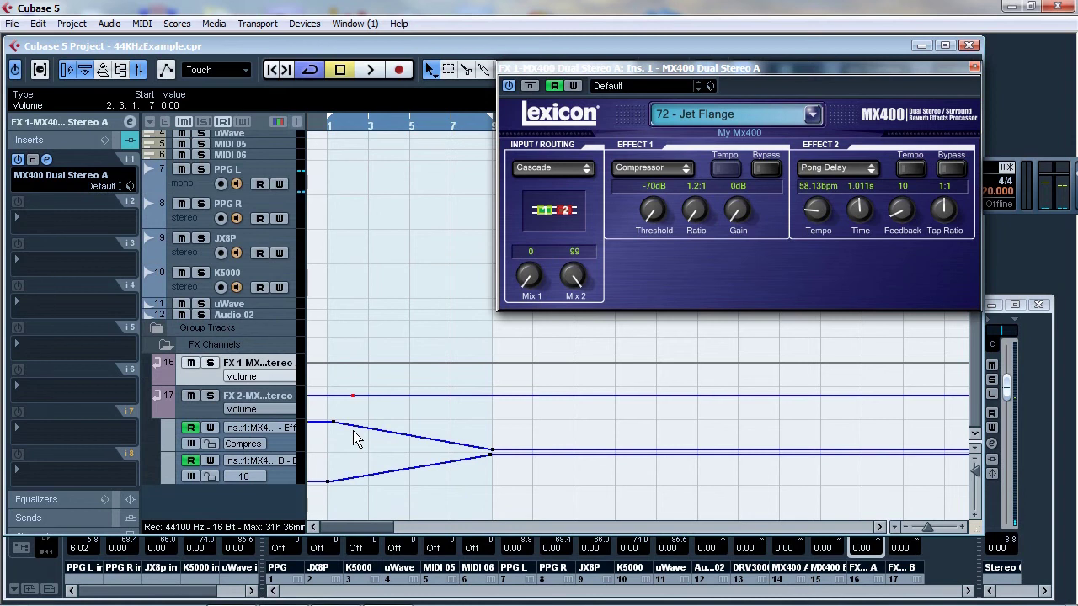
Show FX 1's plugin lanes and open FX 2's MX400 Dual Stereo B editor (62 - Pong Verb).
left_click(157, 373)
scroll(365, 392, "down", 2)
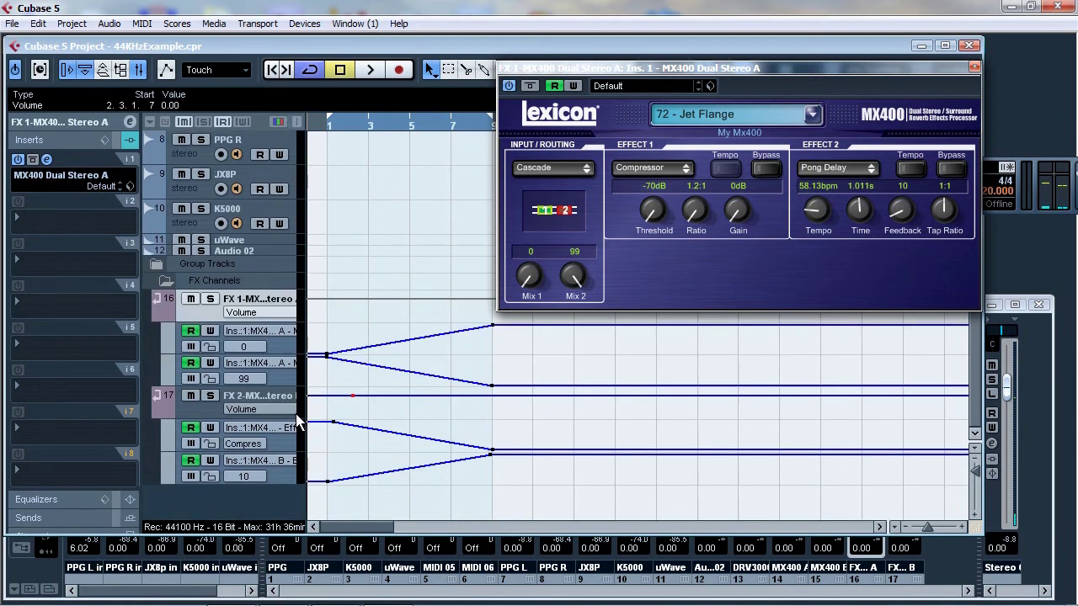
left_click(209, 416)
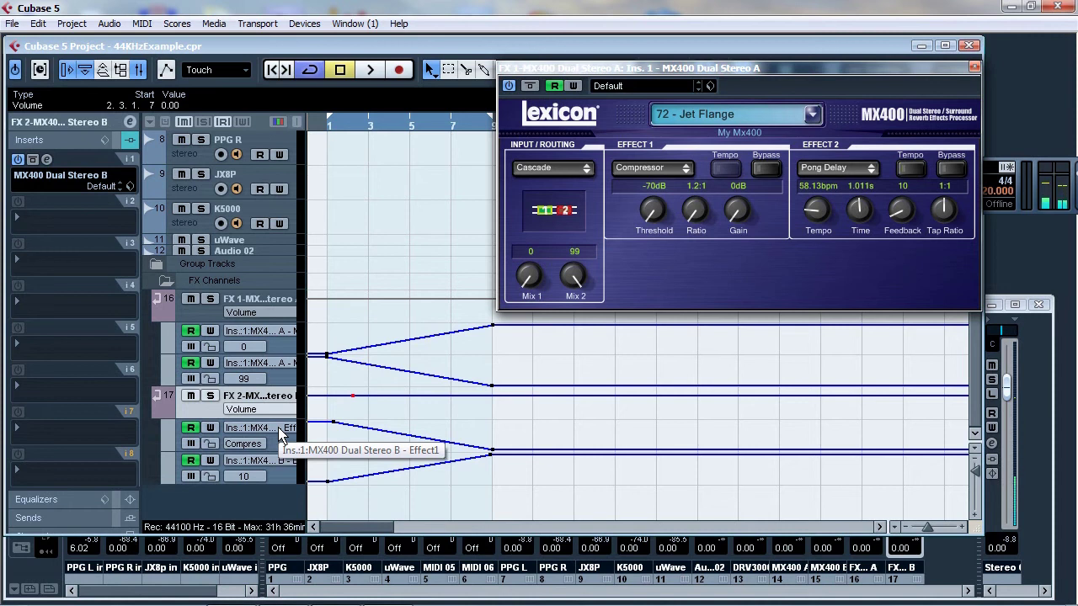
left_click(48, 160)
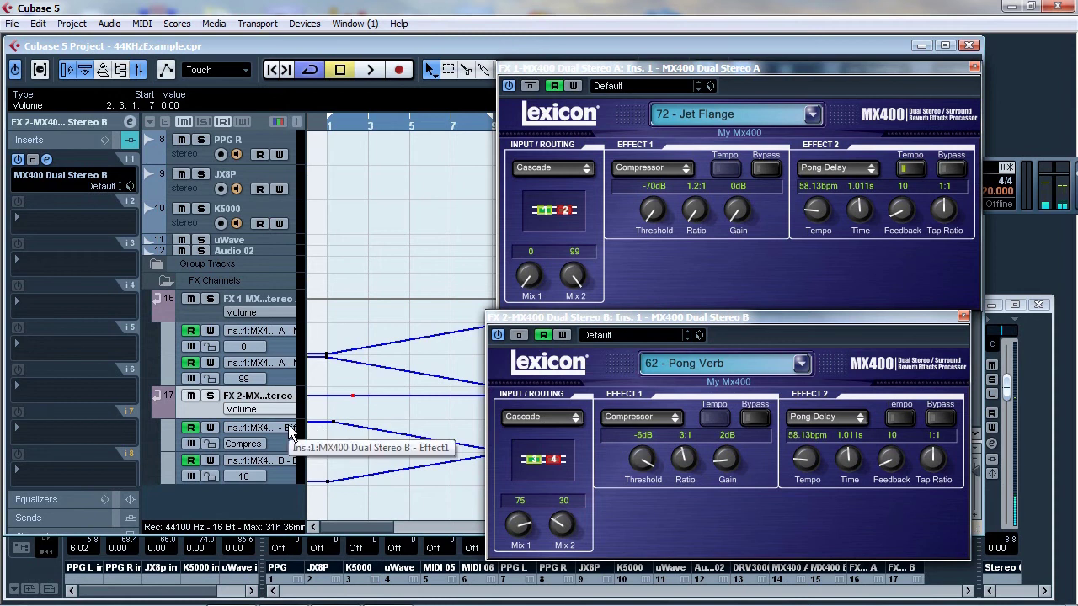
left_click(621, 419)
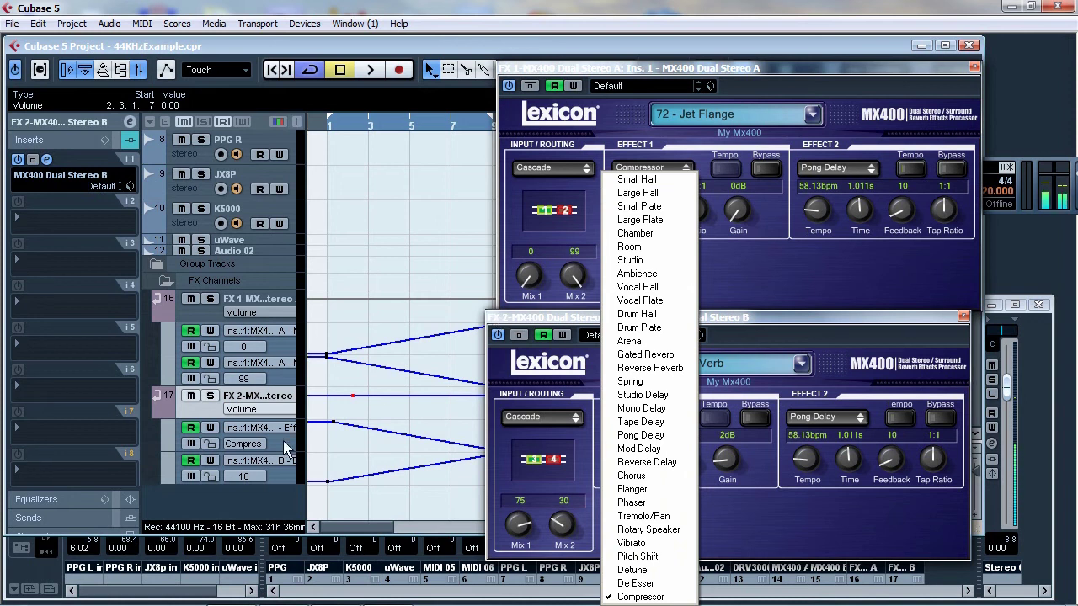
left_click(331, 428)
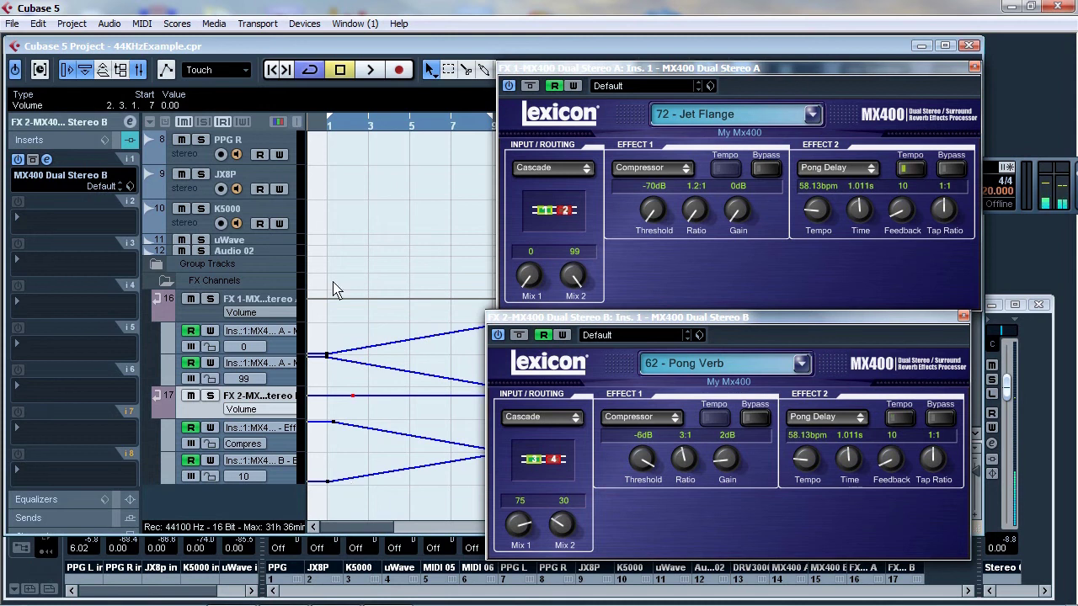
Start playback so automation sweeps the MX400 mix levels and Pong Verb's Effect 1.
key("space")
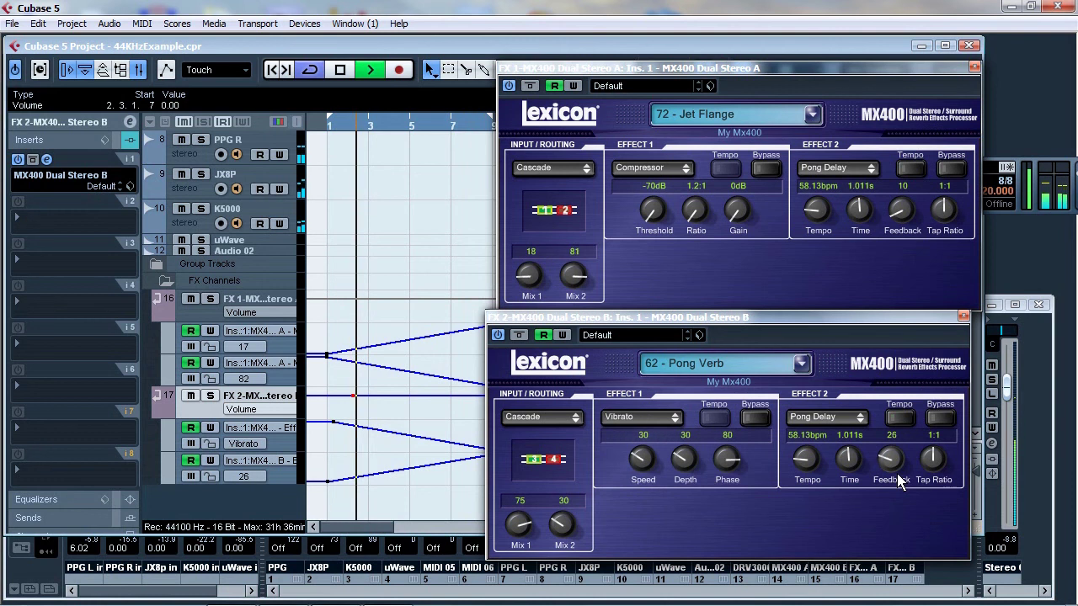
Expand the Group Tracks folder and DRV3000's Input Gain automation lanes, then stop playback.
left_click(158, 264)
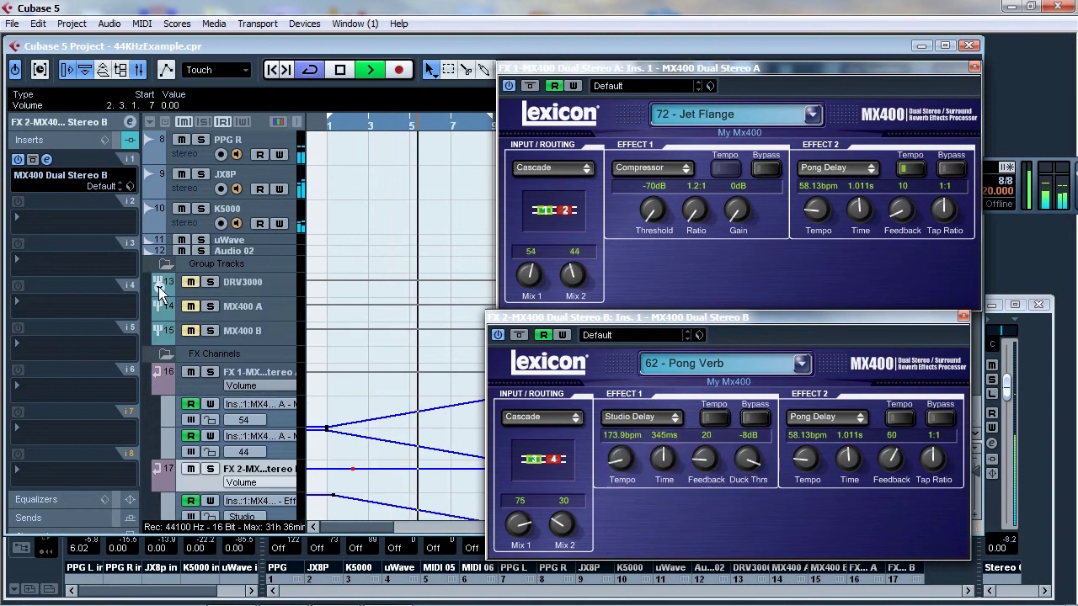
left_click(159, 289)
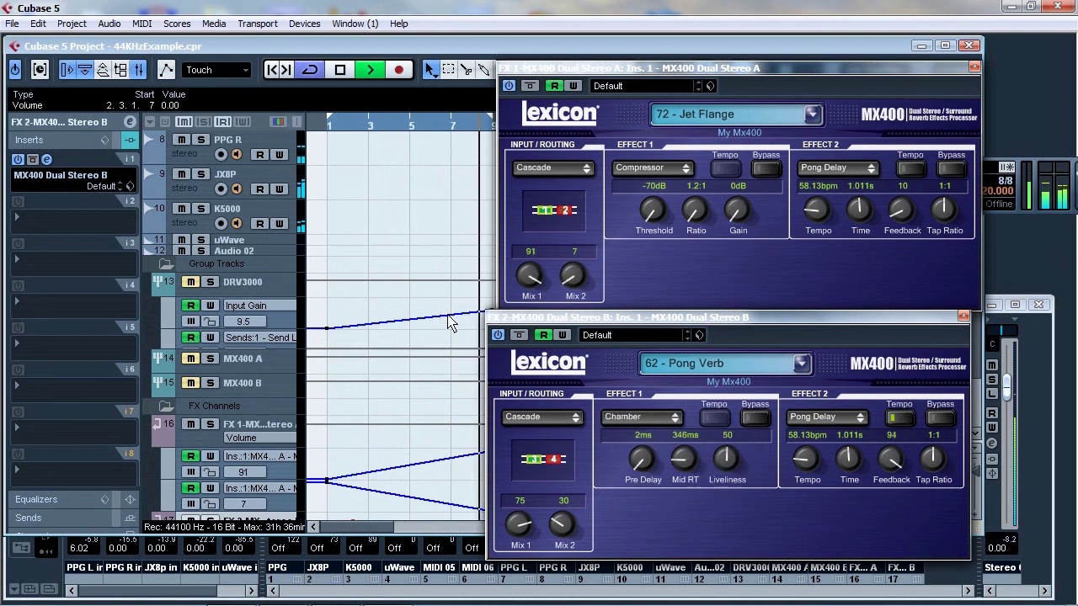
key("space")
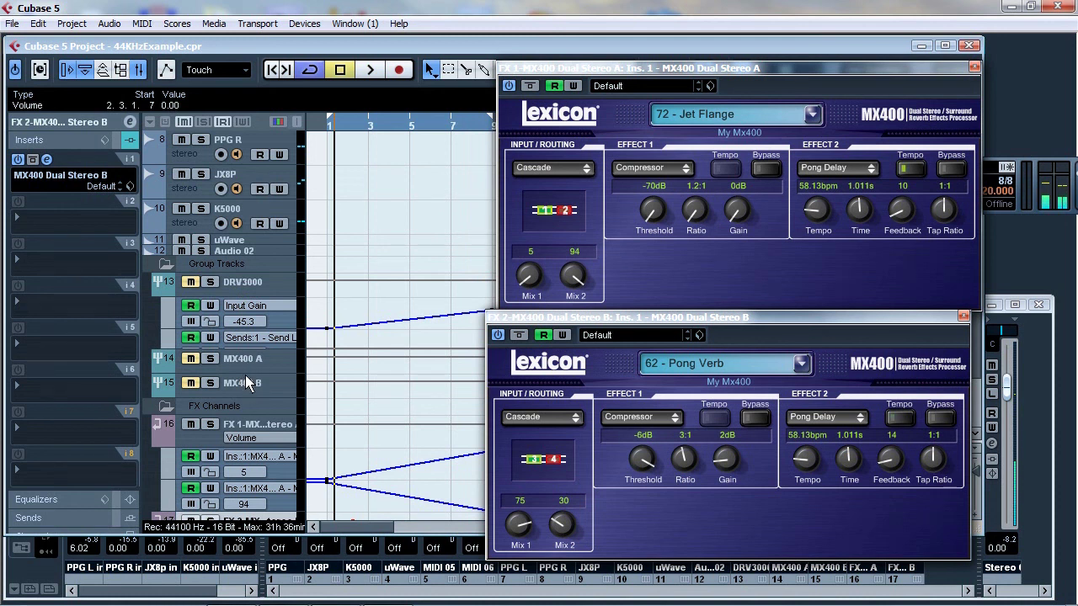
Show MX400 A's Mute lane and check the parameter lists for MX400 A and FX 1's lanes.
left_click(159, 368)
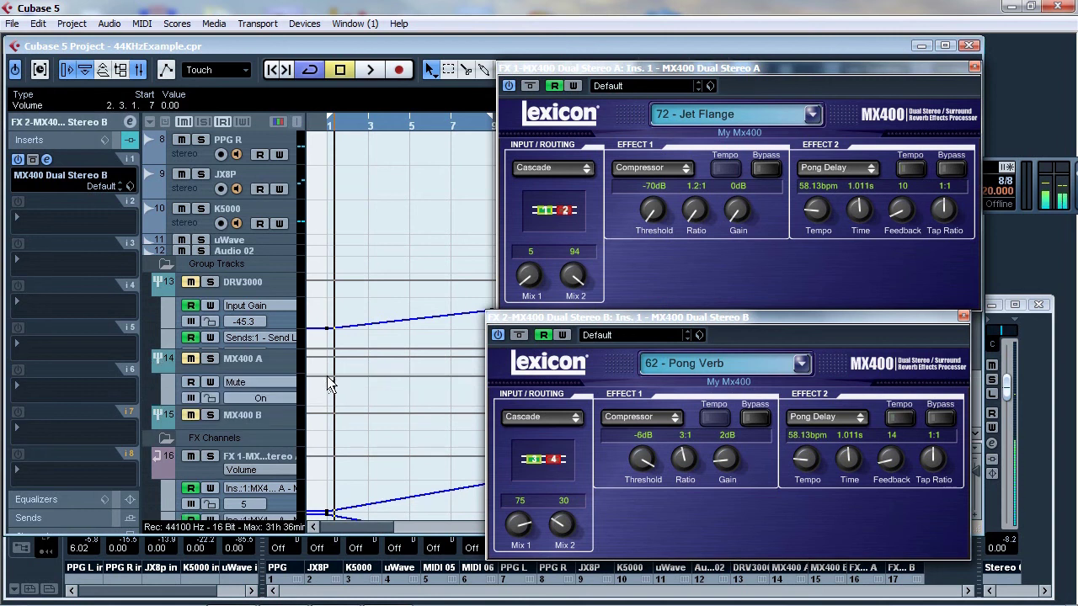
left_click(252, 384)
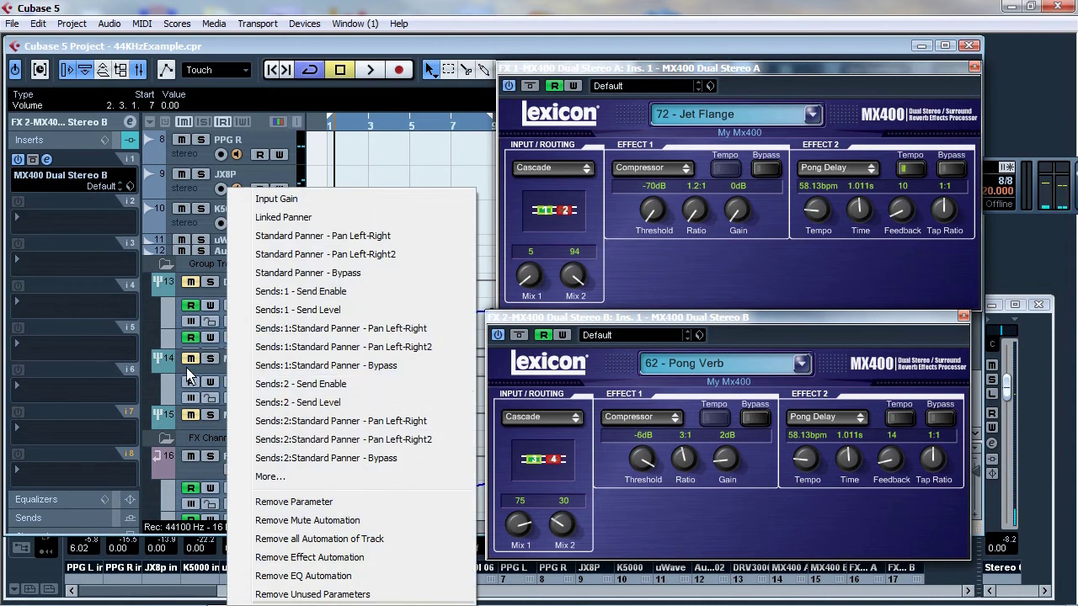
left_click(187, 371)
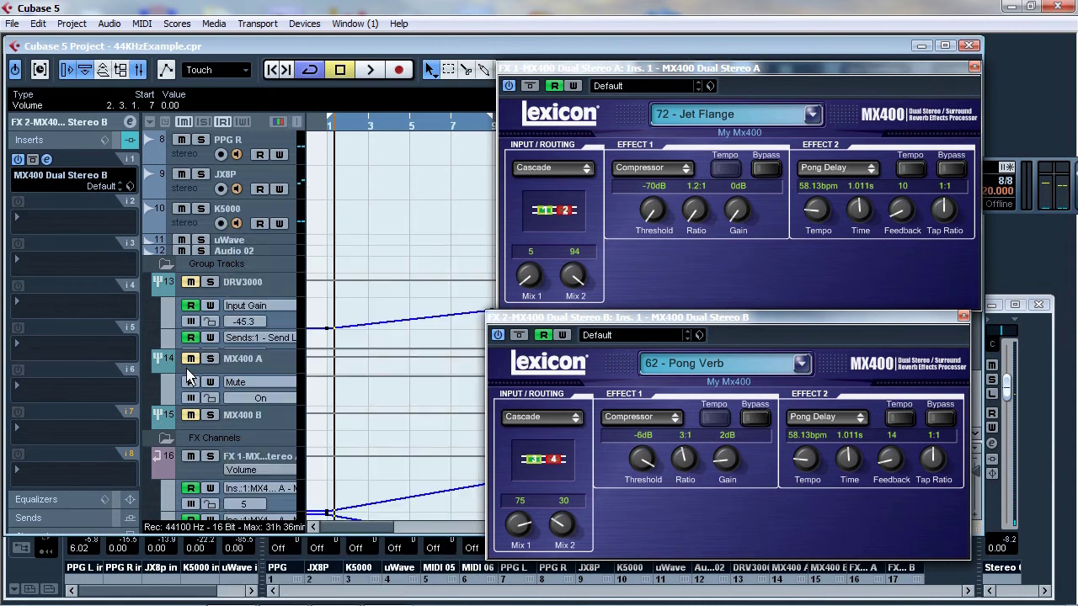
left_click(261, 471)
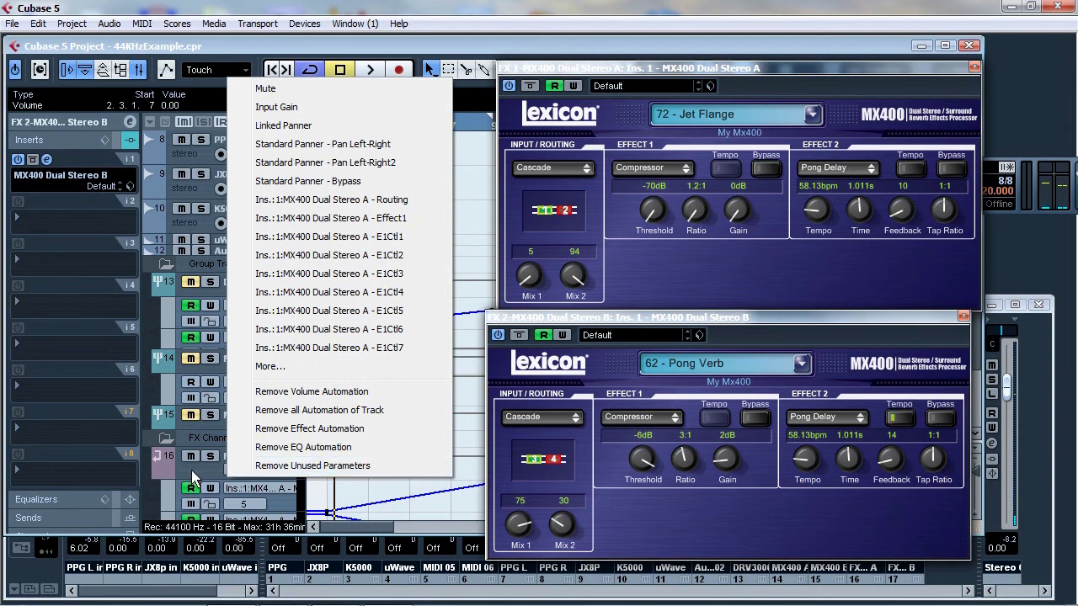
left_click(194, 477)
left_click(266, 493)
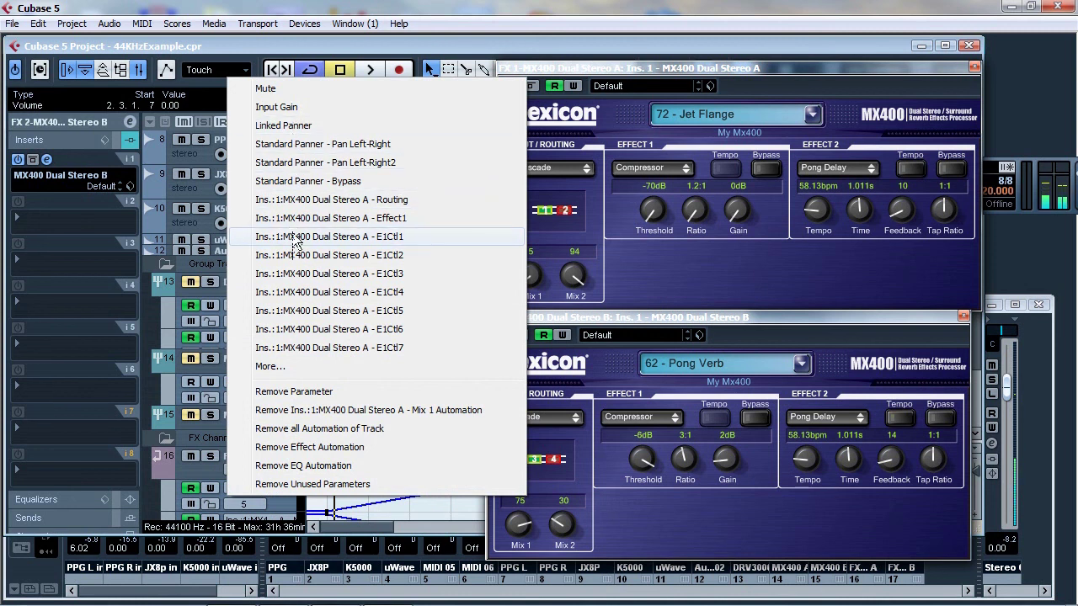
left_click(180, 160)
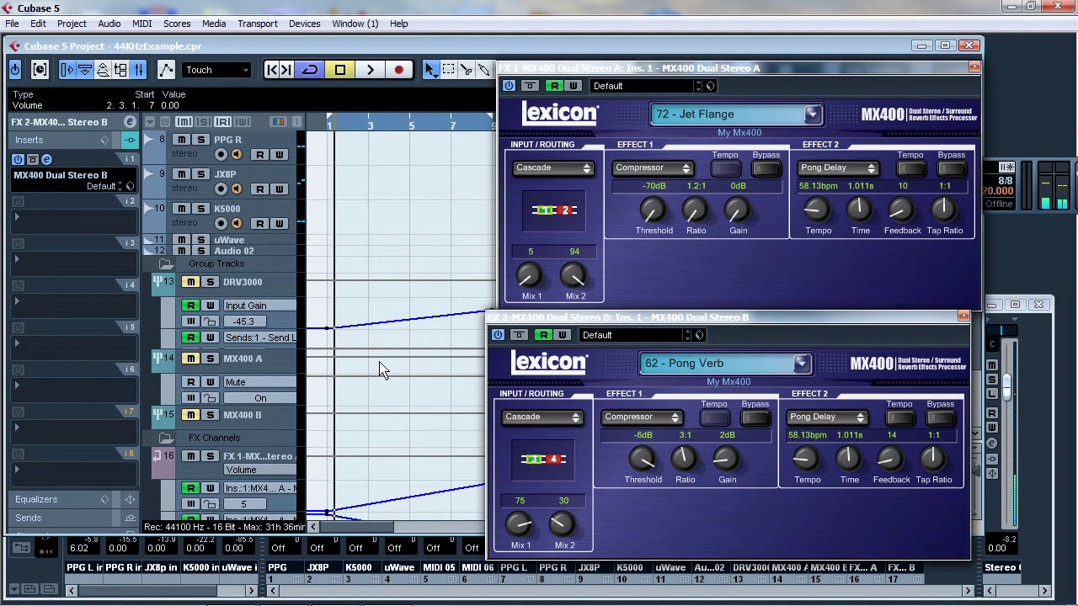
Return the playhead to the project start so automation resets to its starting values.
scroll(380, 370, "down", 4)
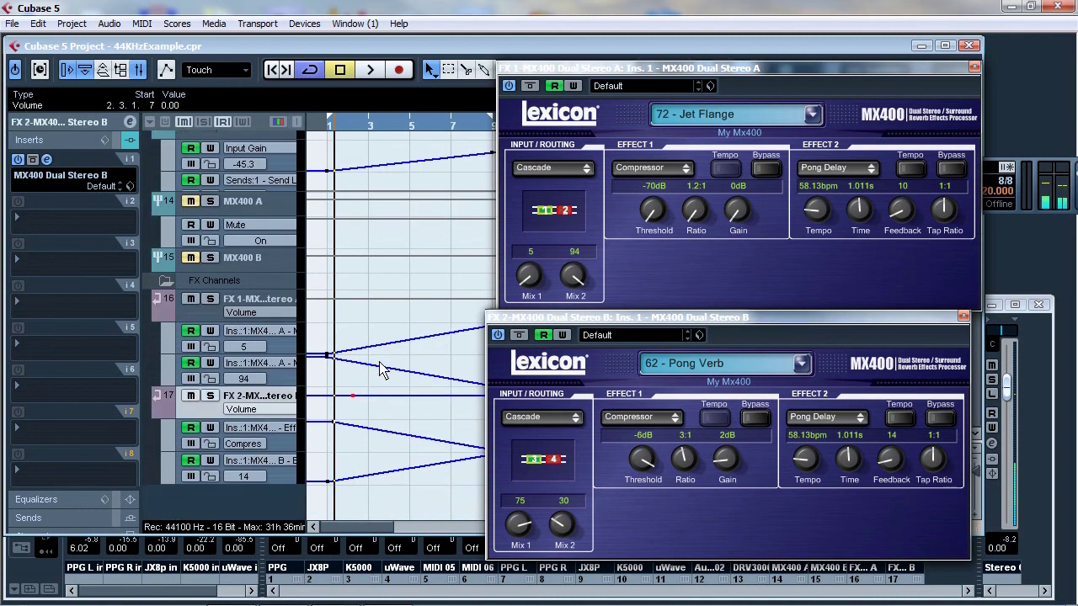
key("KP_Decimal")
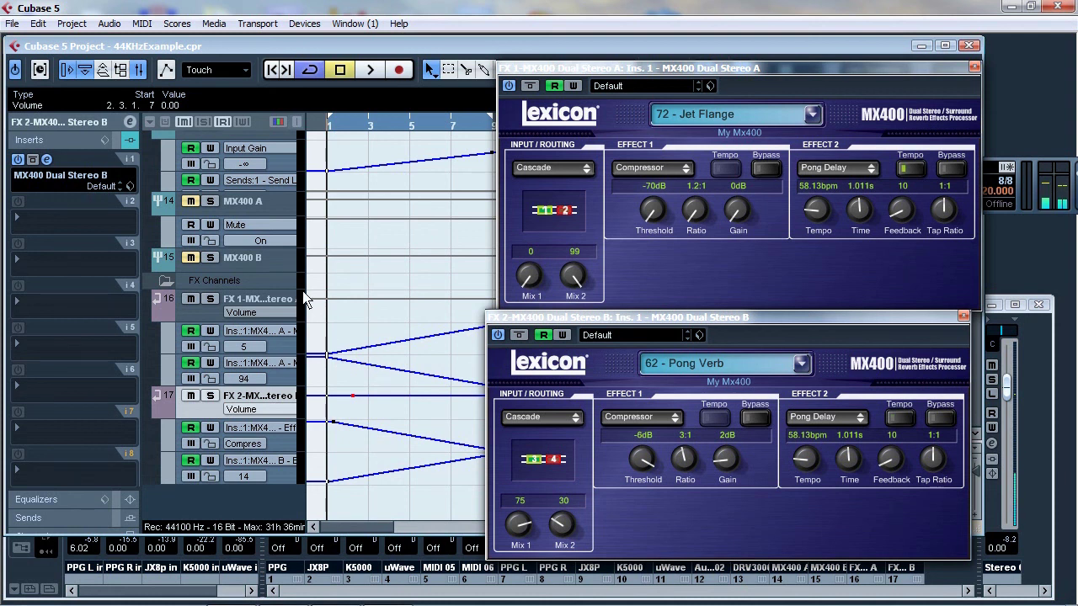
scroll(337, 284, "up", 4)
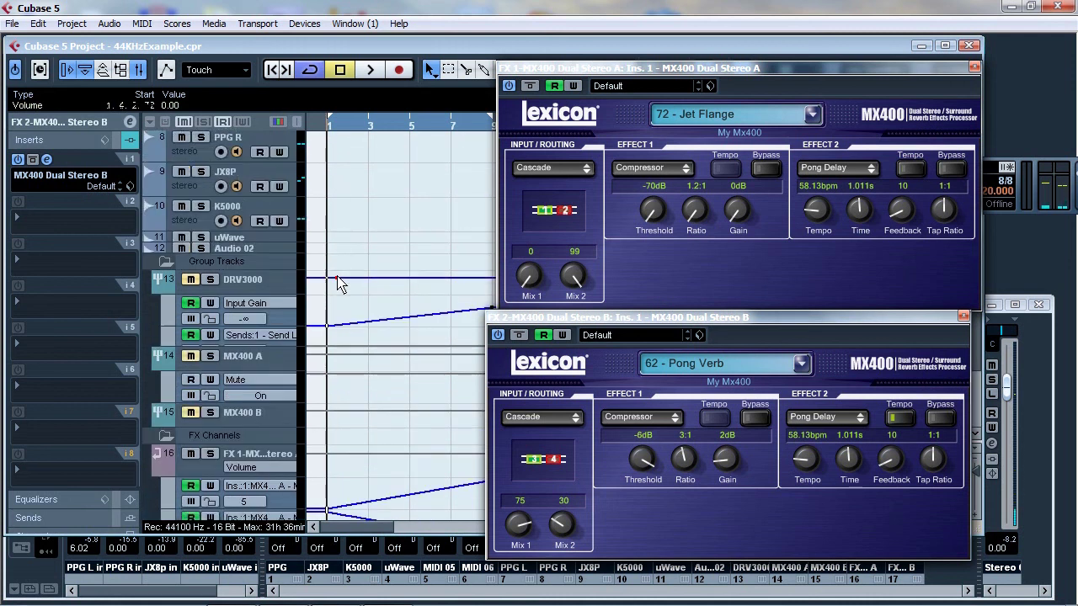
scroll(336, 284, "down", 4)
scroll(339, 284, "up", 2)
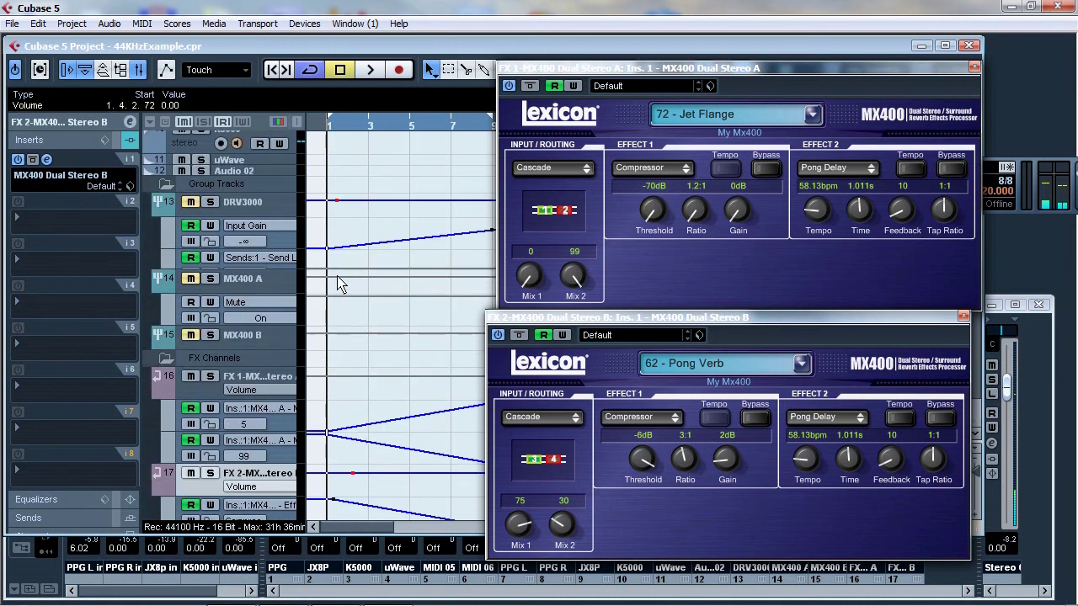
Toggle the DRV3000 group track's mute on and back off.
left_click(191, 203)
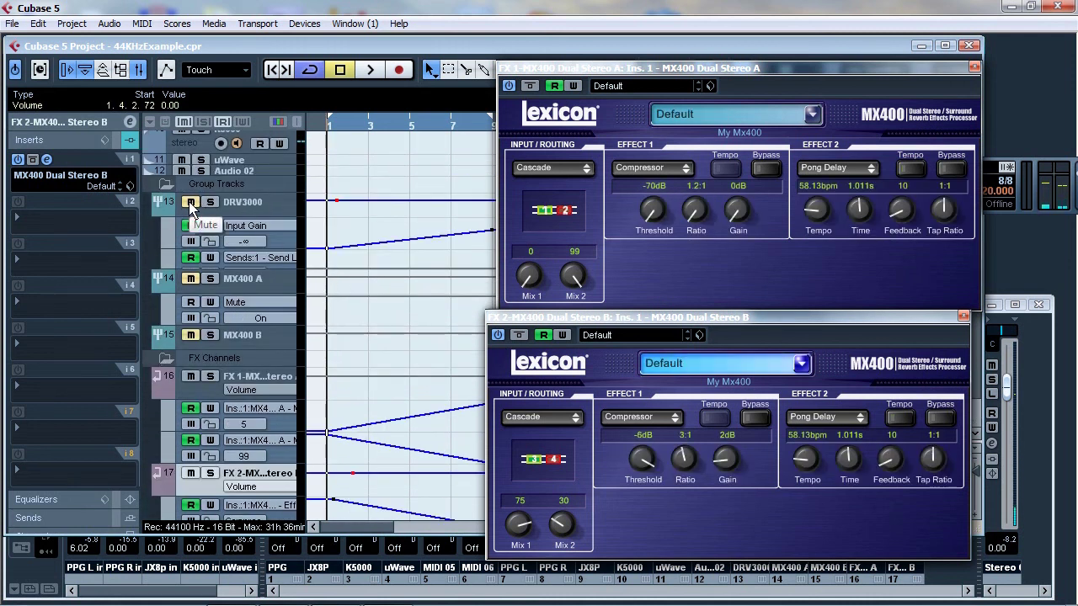
left_click(190, 203)
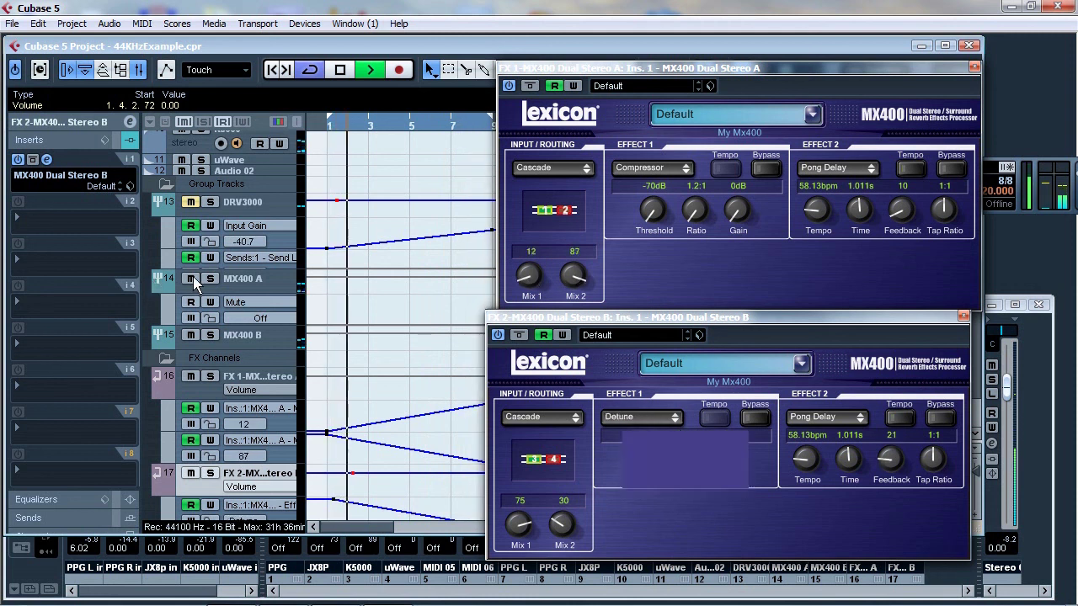
Switch MX400 A's automation lane from Mute to Input Gain and stop playback.
left_click(191, 335)
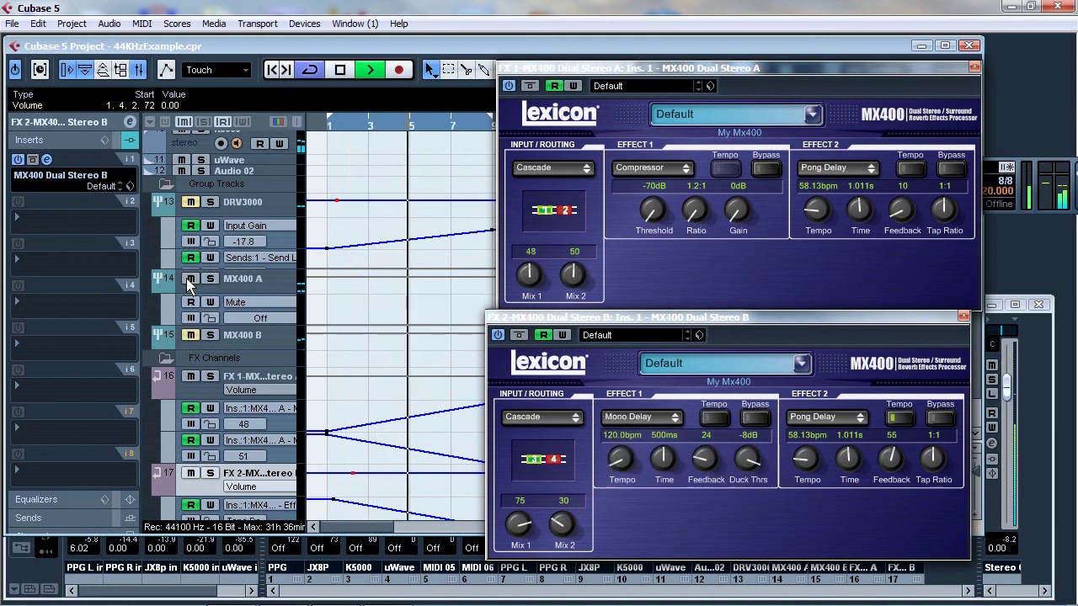
left_click(239, 301)
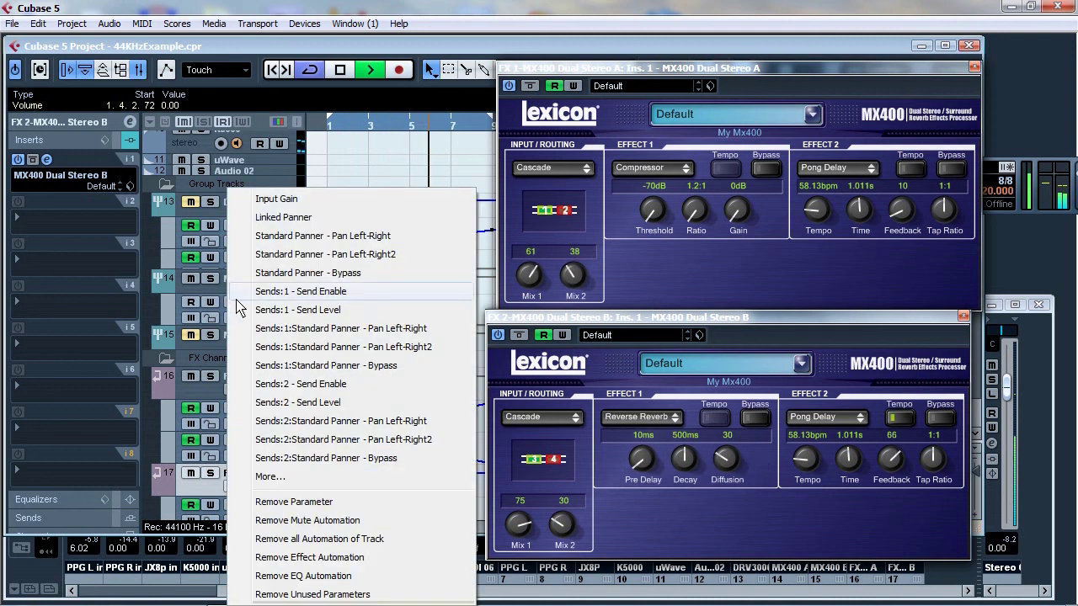
left_click(296, 202)
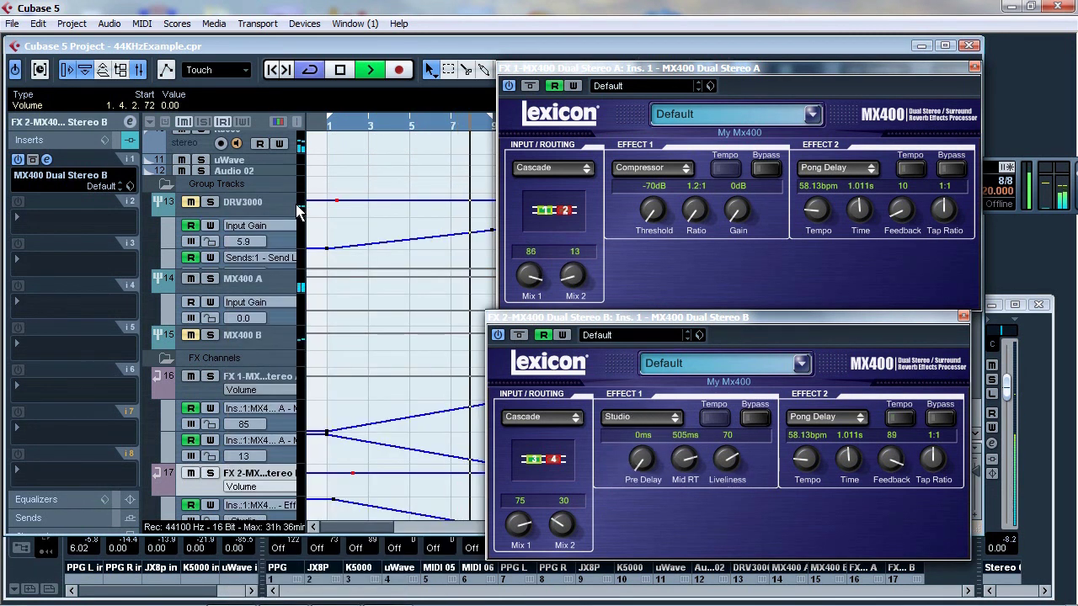
left_click(235, 291)
key("space")
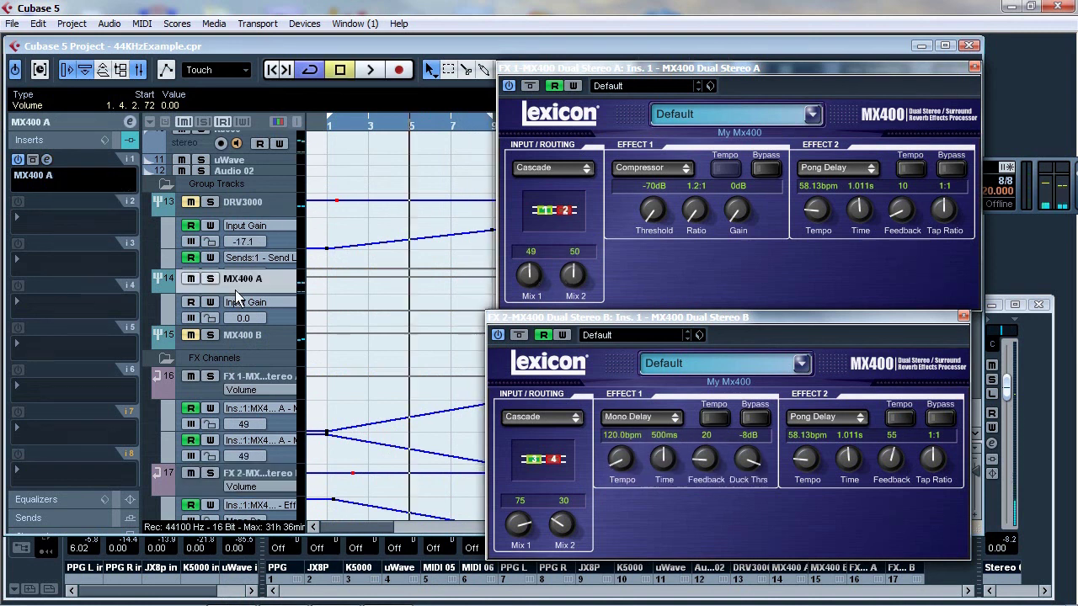